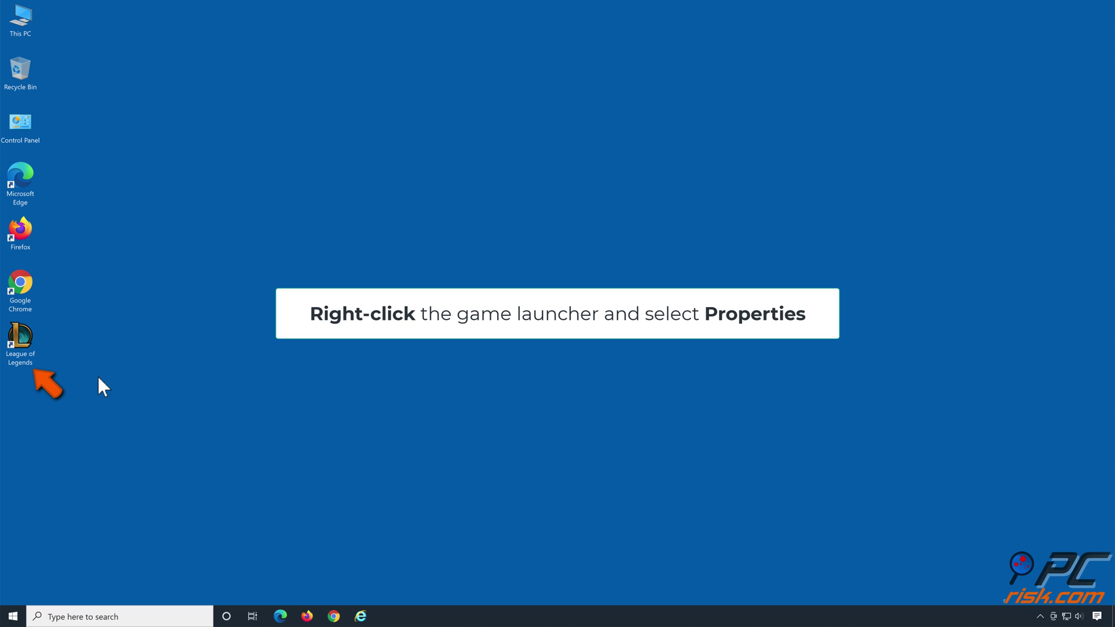
Step: Set the League of Legends shortcut to run as administrator via its Compatibility settings
right_click(29, 357)
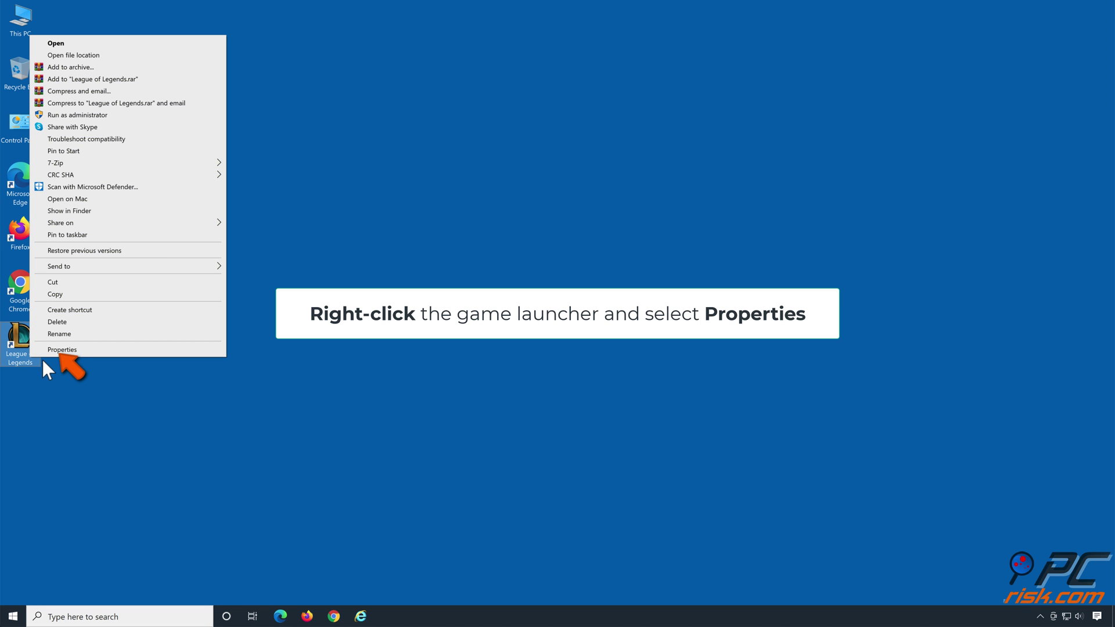
left_click(63, 349)
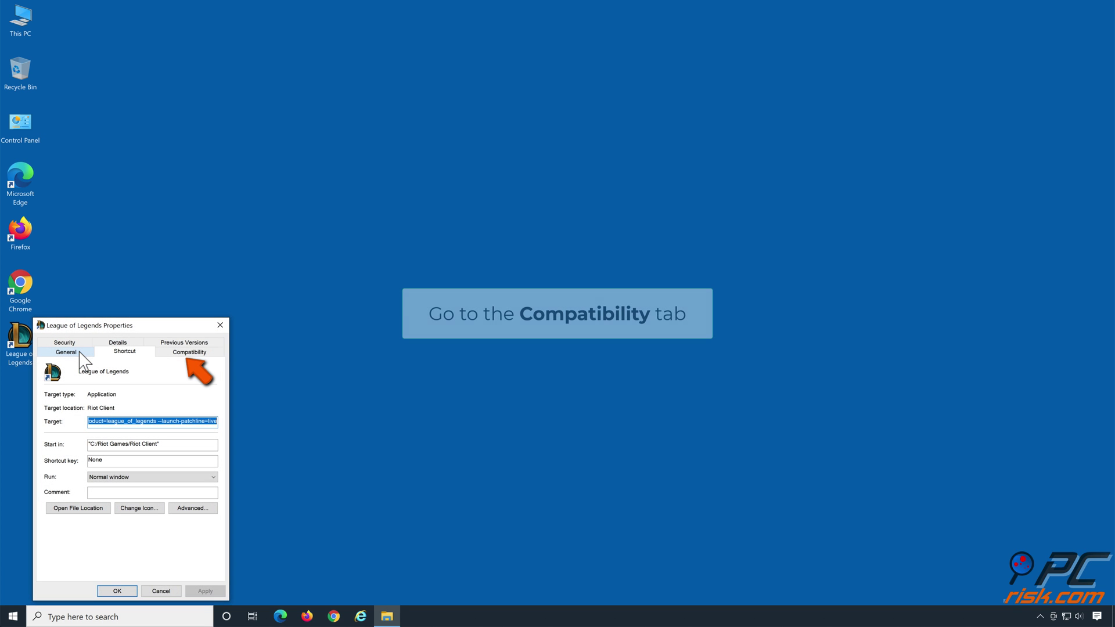
left_click(189, 352)
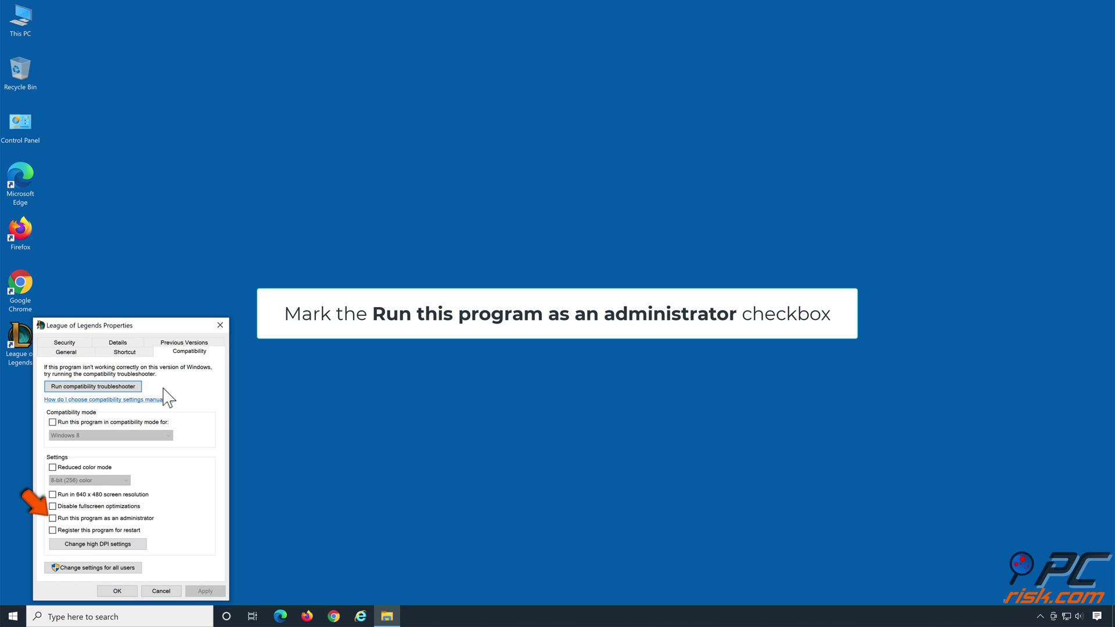
left_click(53, 518)
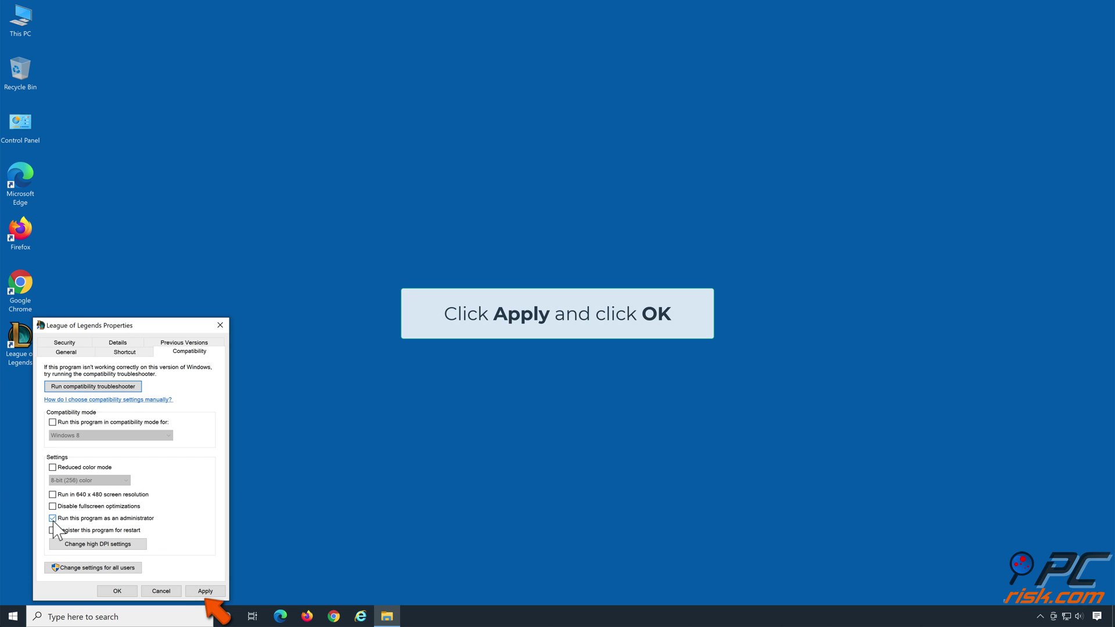
left_click(205, 591)
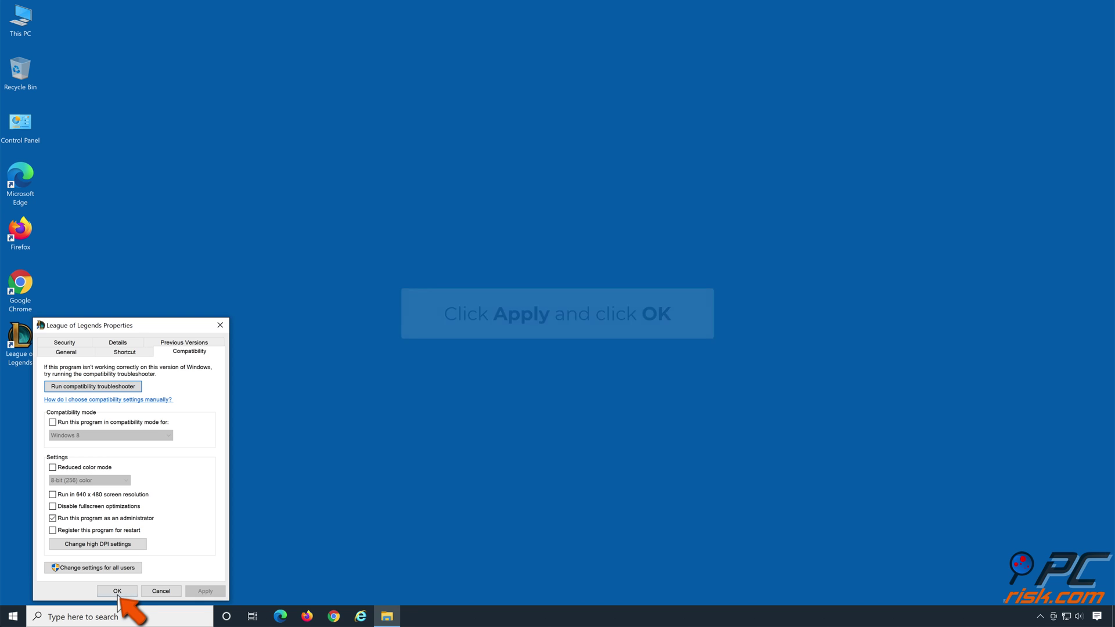
left_click(118, 591)
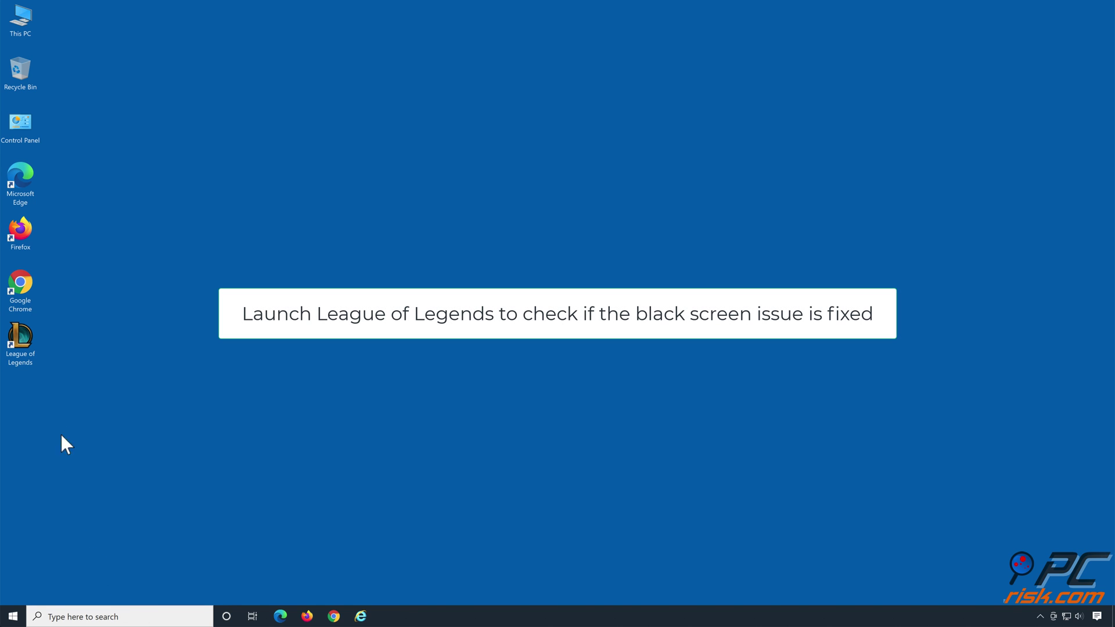
double_click(26, 363)
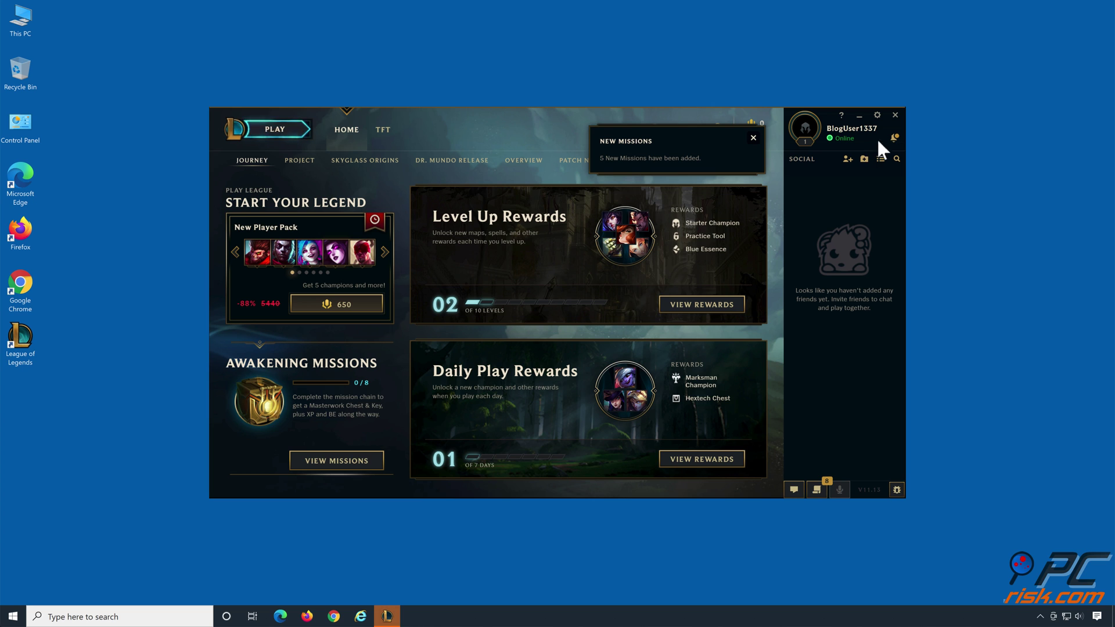
left_click(895, 115)
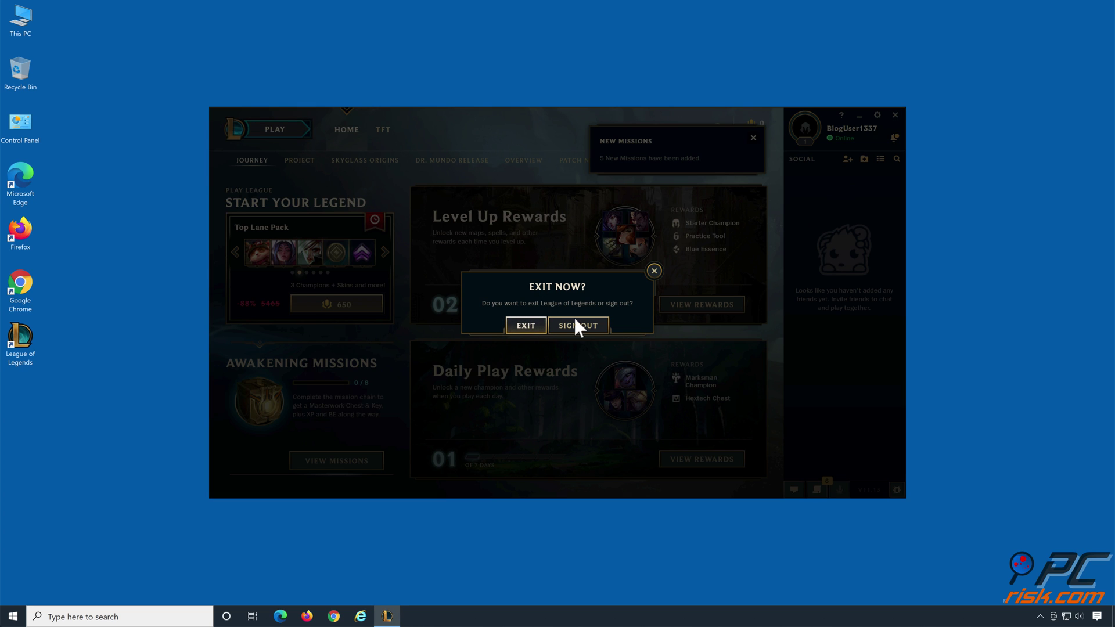
left_click(527, 326)
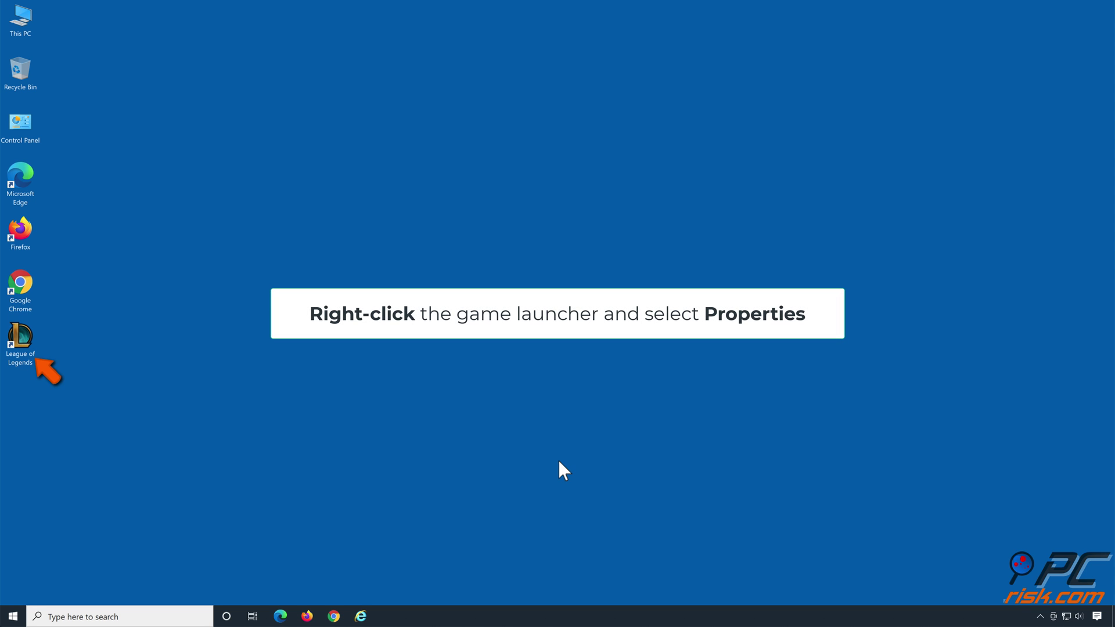
Step: Override high DPI scaling behaviour for the League of Legends shortcut
right_click(33, 360)
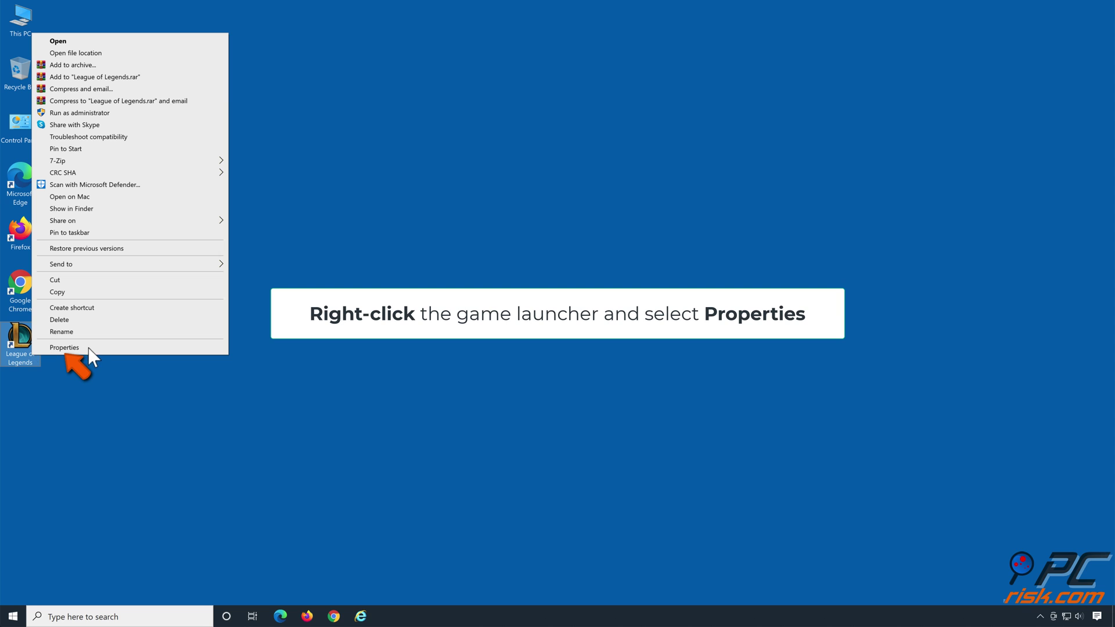
left_click(88, 348)
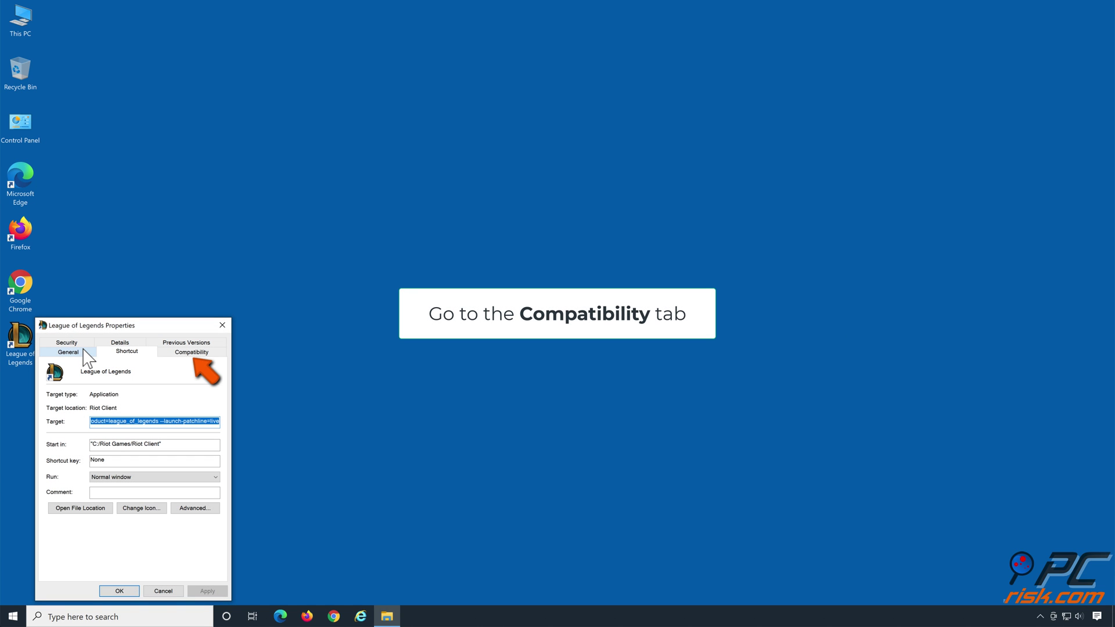
left_click(190, 352)
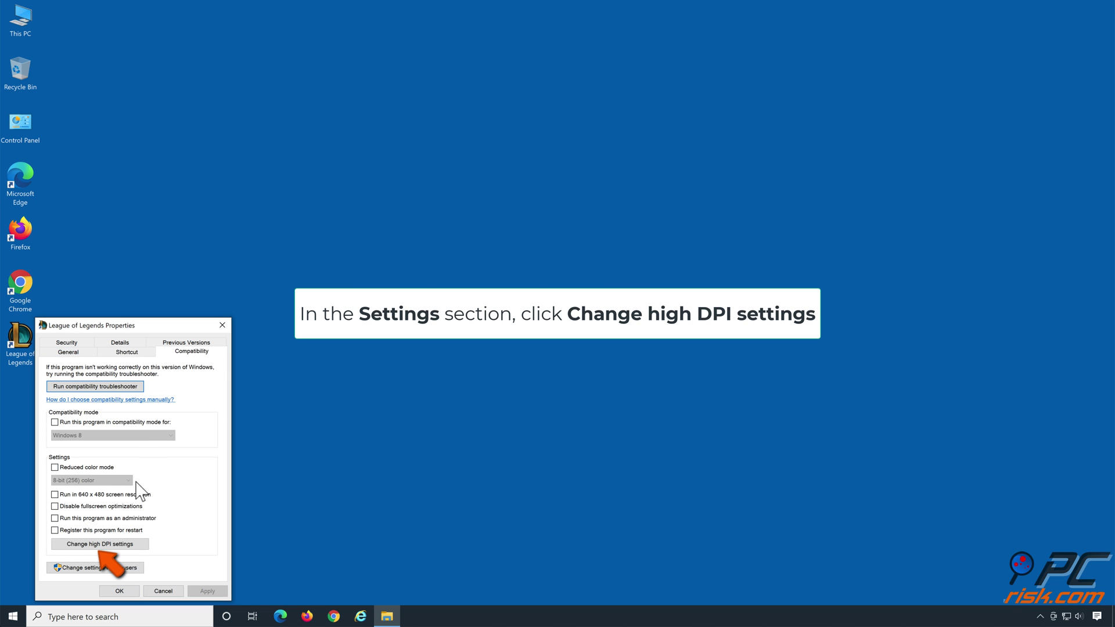
left_click(109, 543)
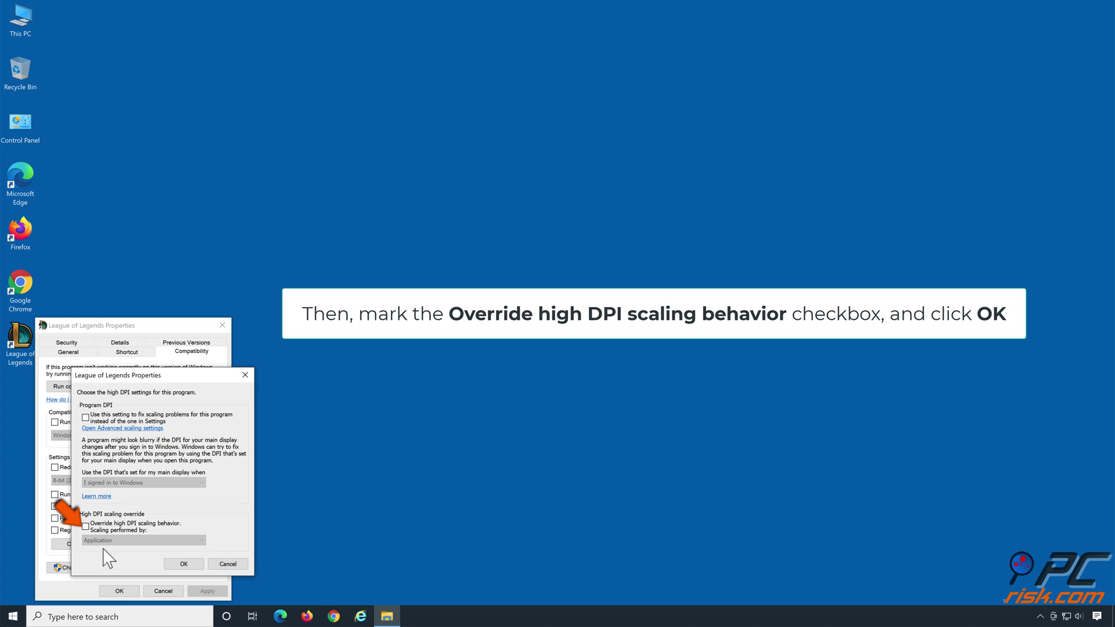
left_click(86, 524)
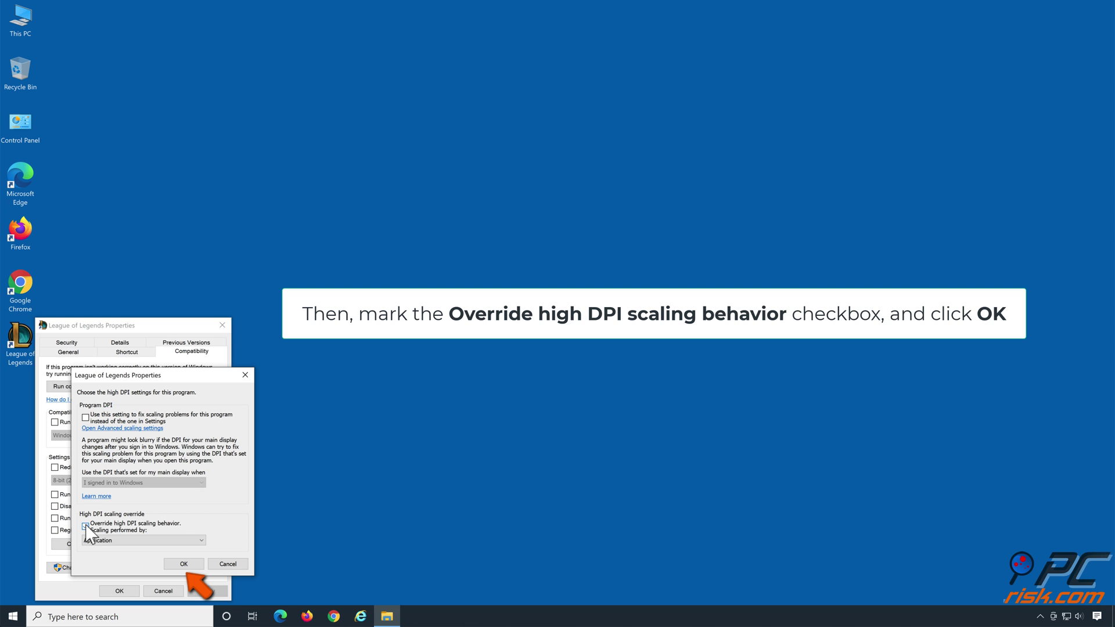
left_click(183, 565)
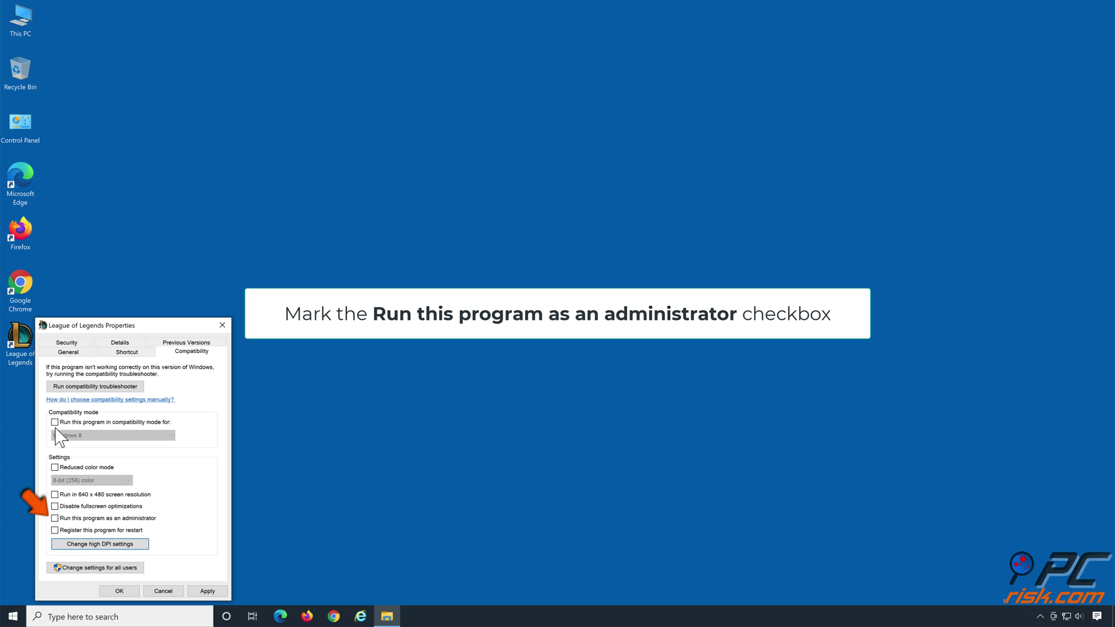
Step: Enable Run as administrator for the shortcut and apply the changes
left_click(55, 519)
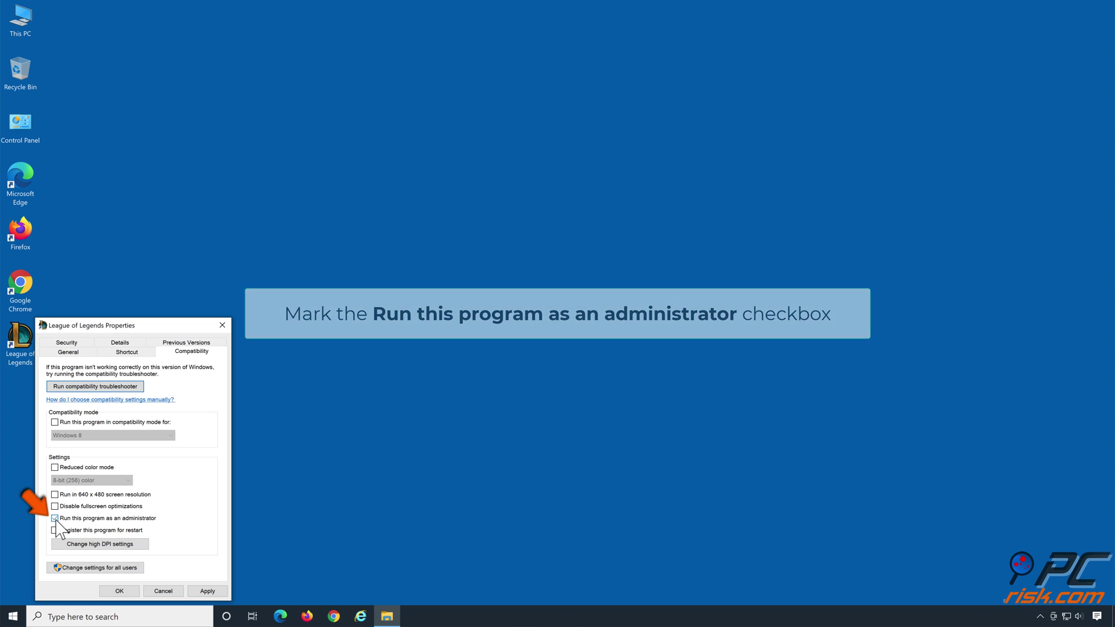
left_click(208, 591)
left_click(119, 591)
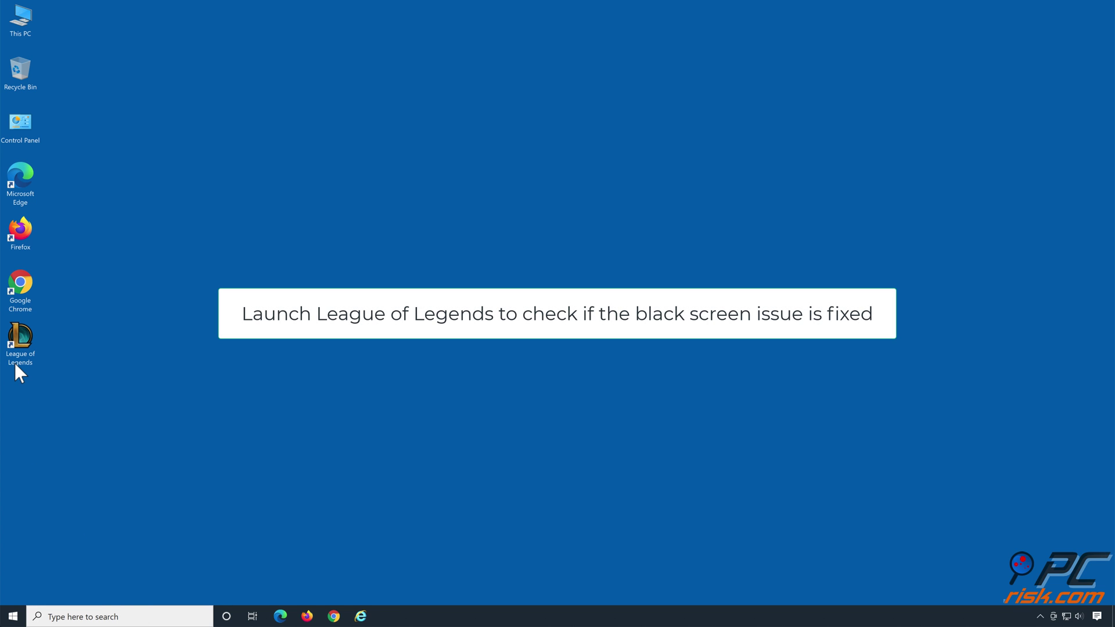
double_click(19, 361)
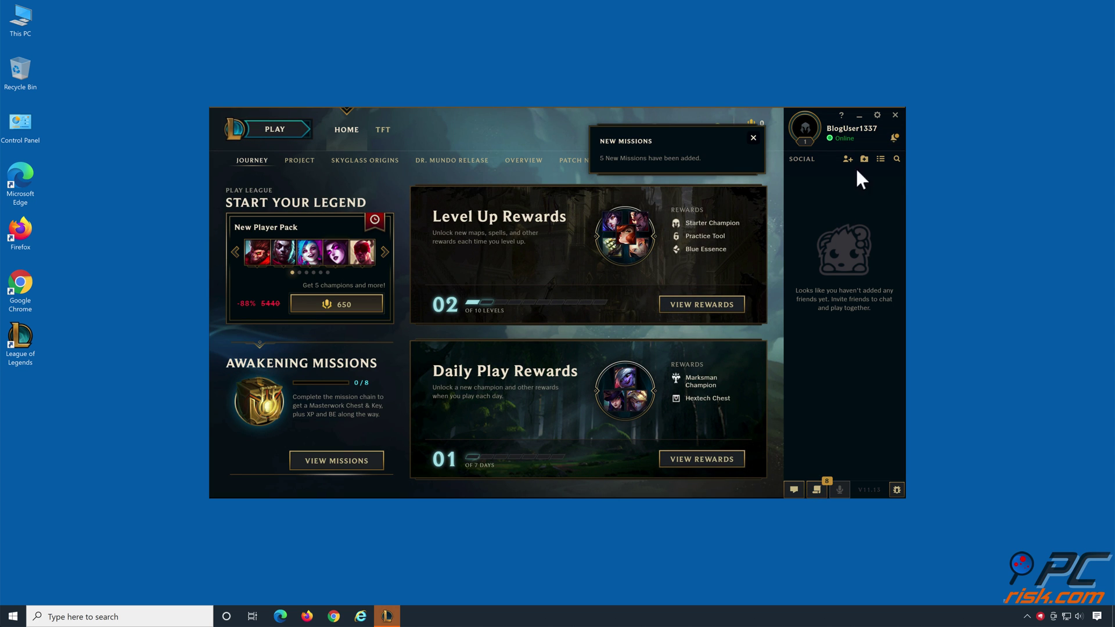
left_click(896, 114)
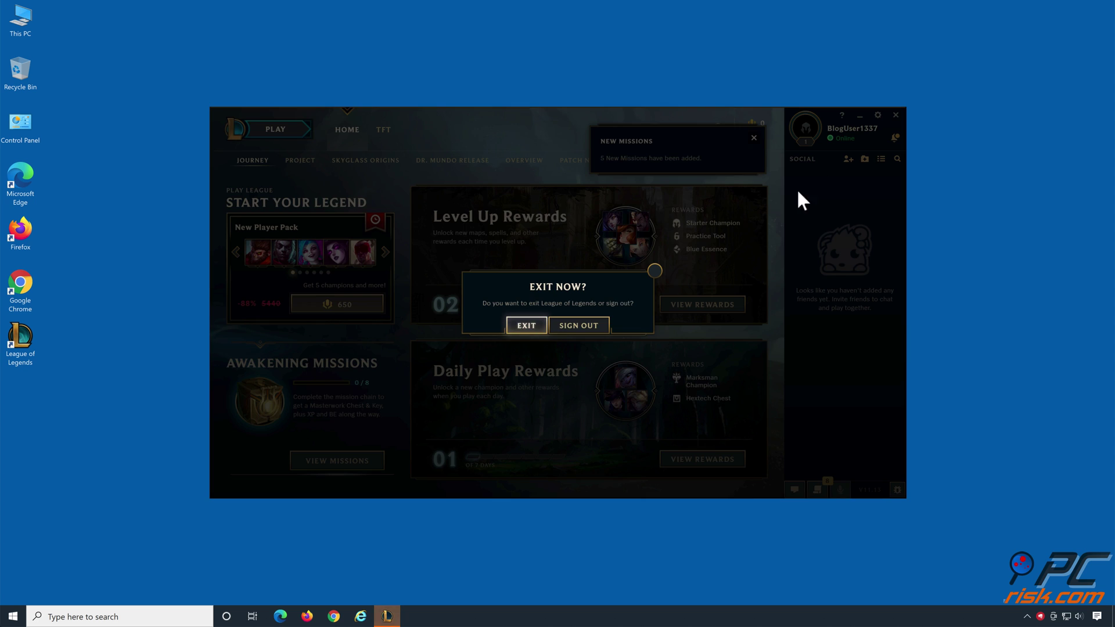
left_click(525, 323)
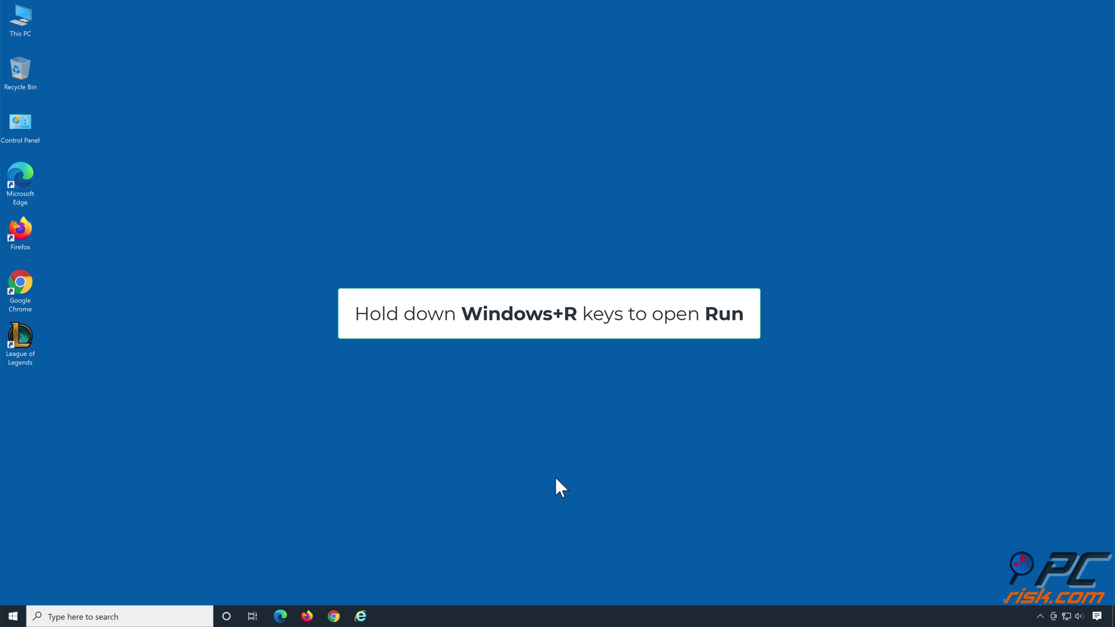
Step: Run msconfig, hide all Microsoft services, disable the remaining services, and show Startup settings
key("super+r")
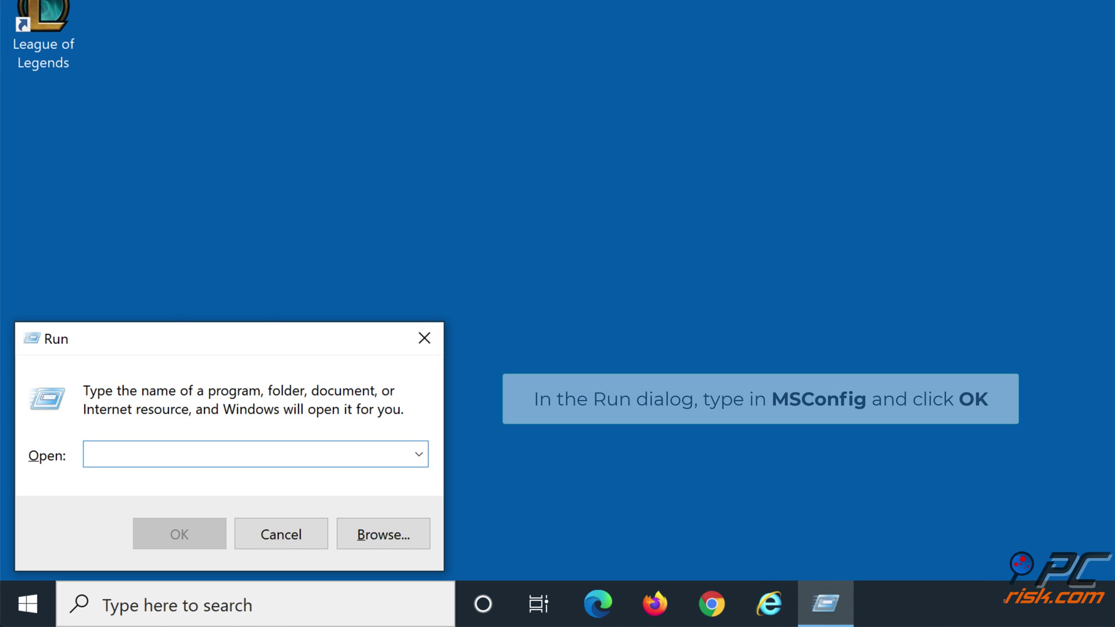
type("mscon")
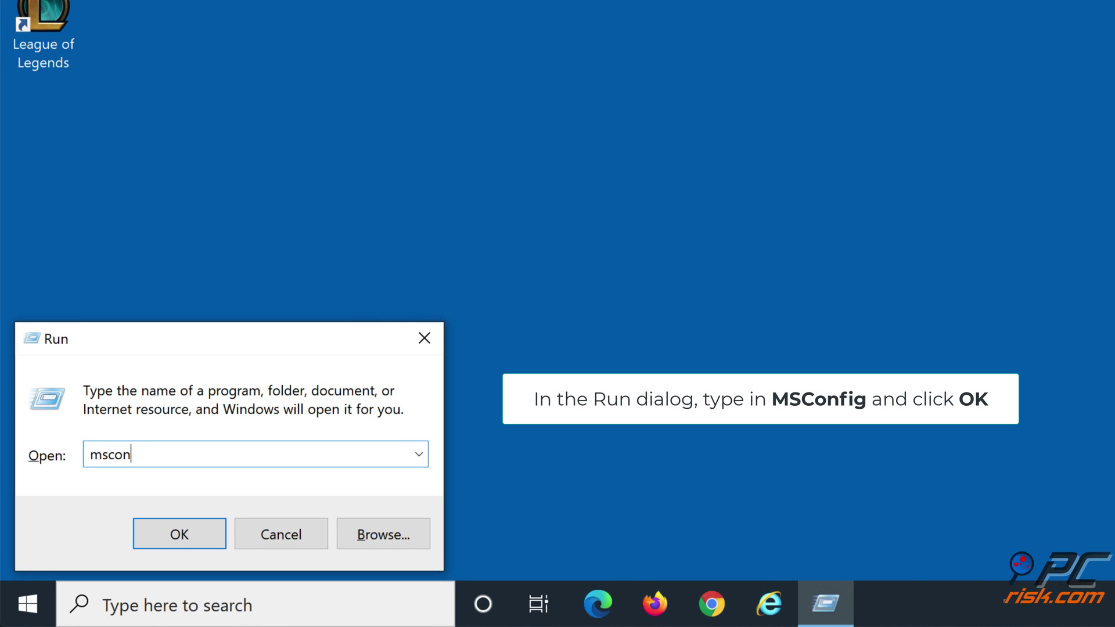
type("fig")
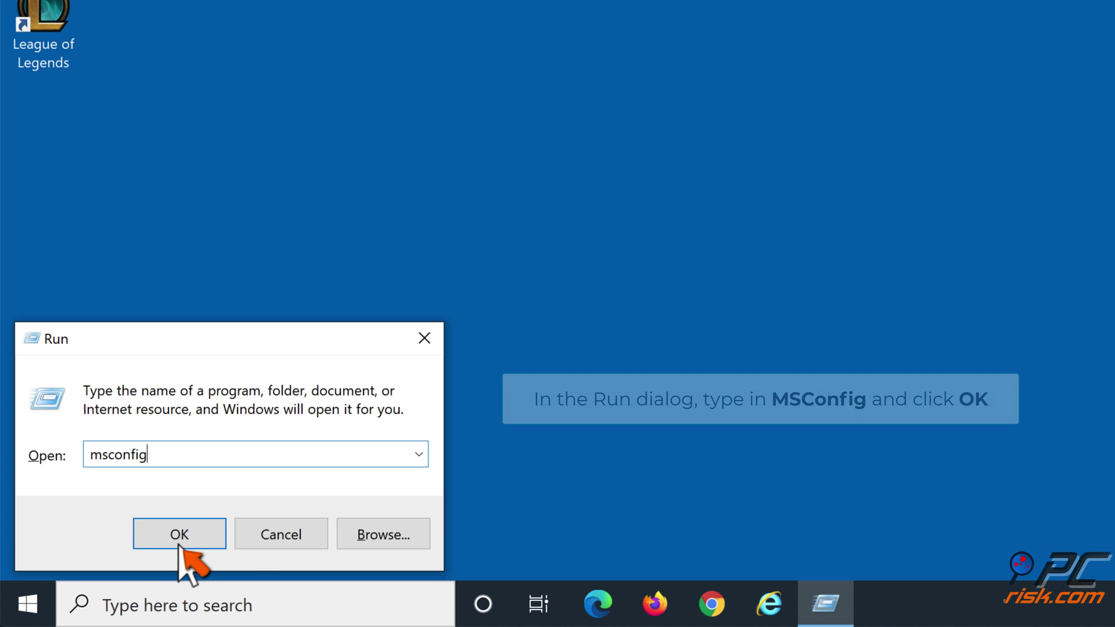
left_click(180, 558)
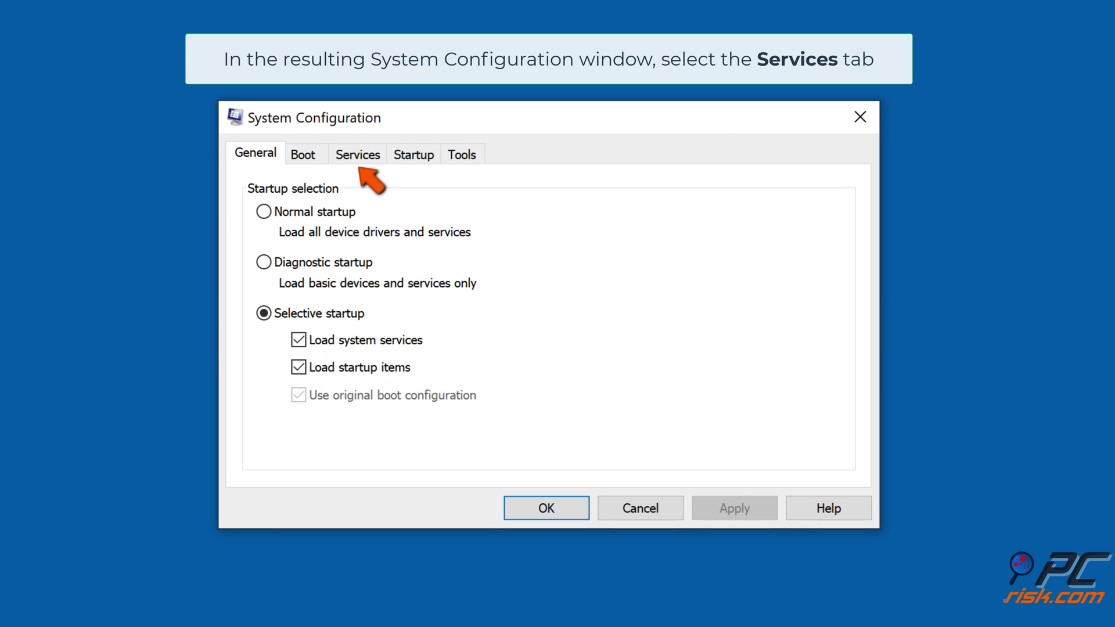
left_click(357, 154)
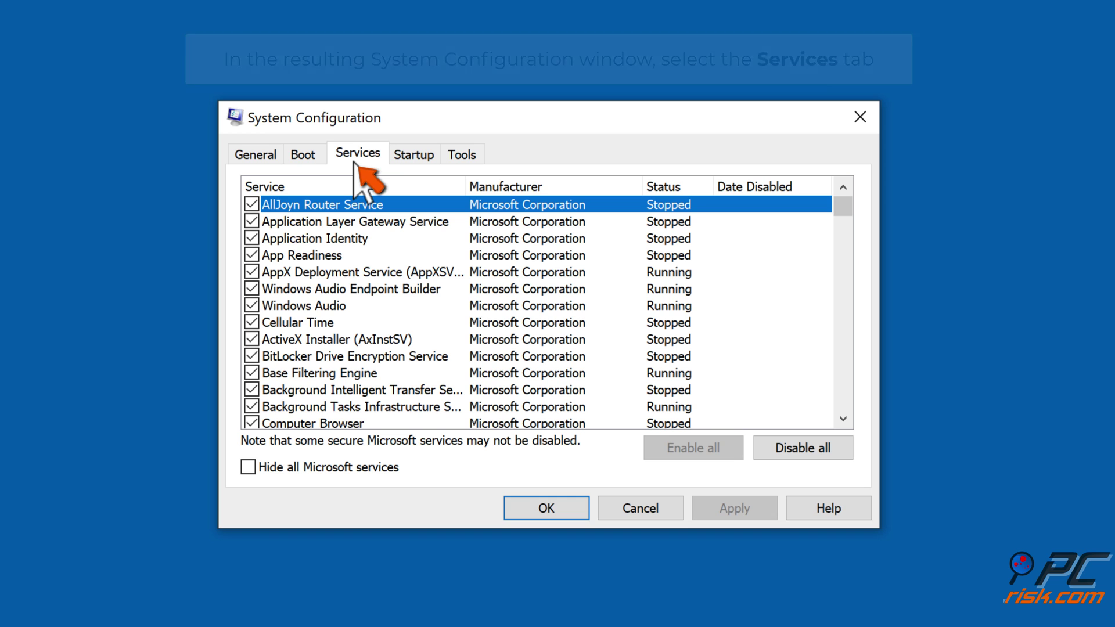
left_click(248, 467)
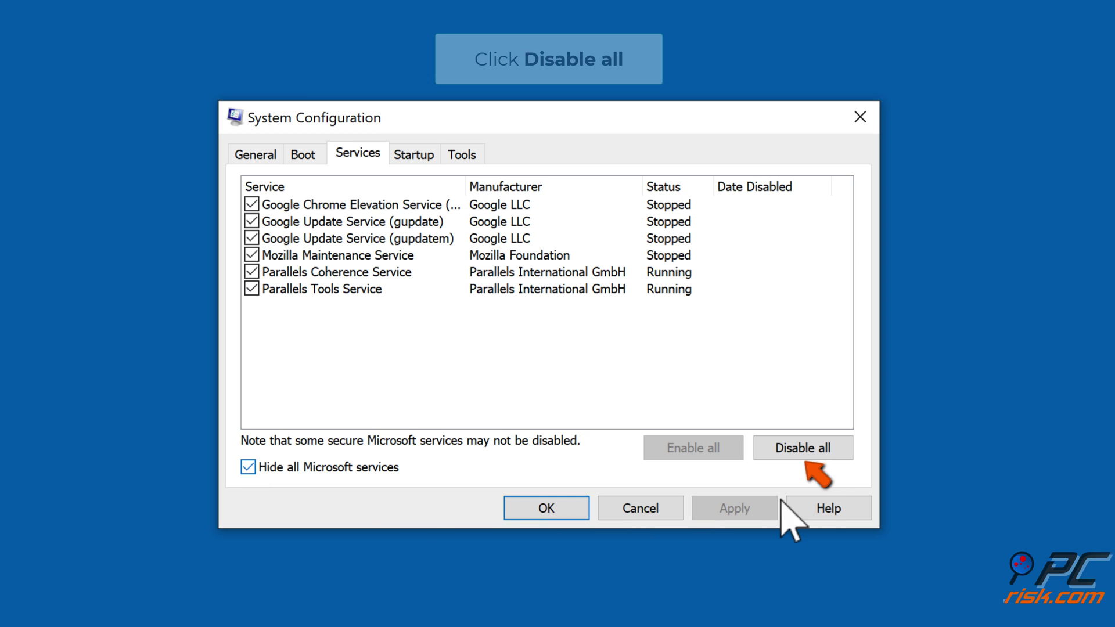
left_click(802, 447)
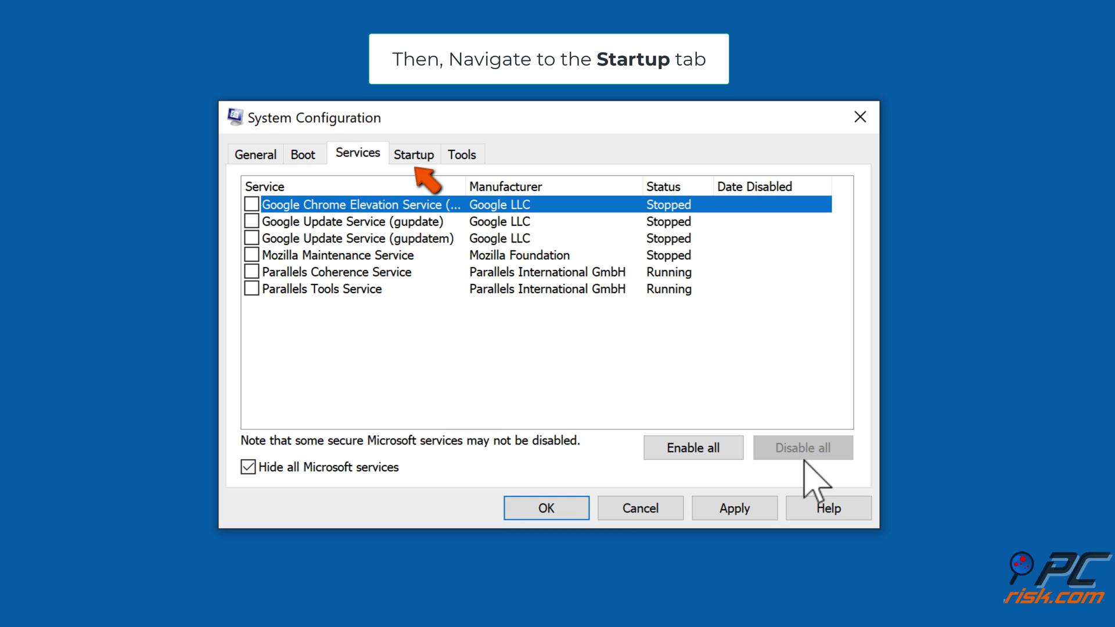
left_click(413, 154)
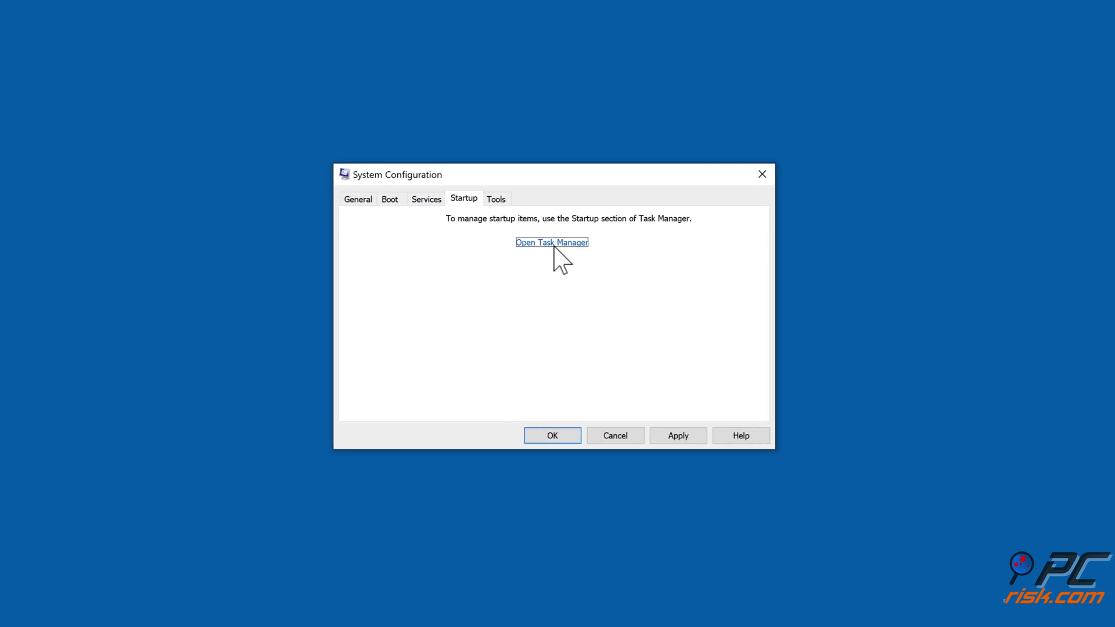
Step: Disable the Windows Security notification startup item in Task Manager
left_click(556, 256)
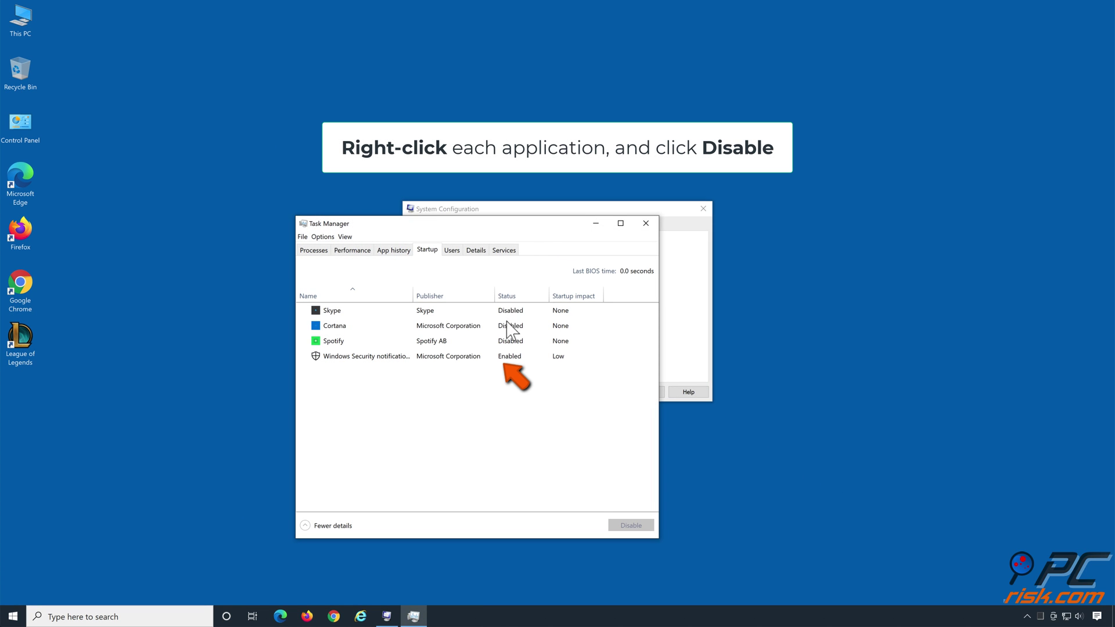
right_click(465, 359)
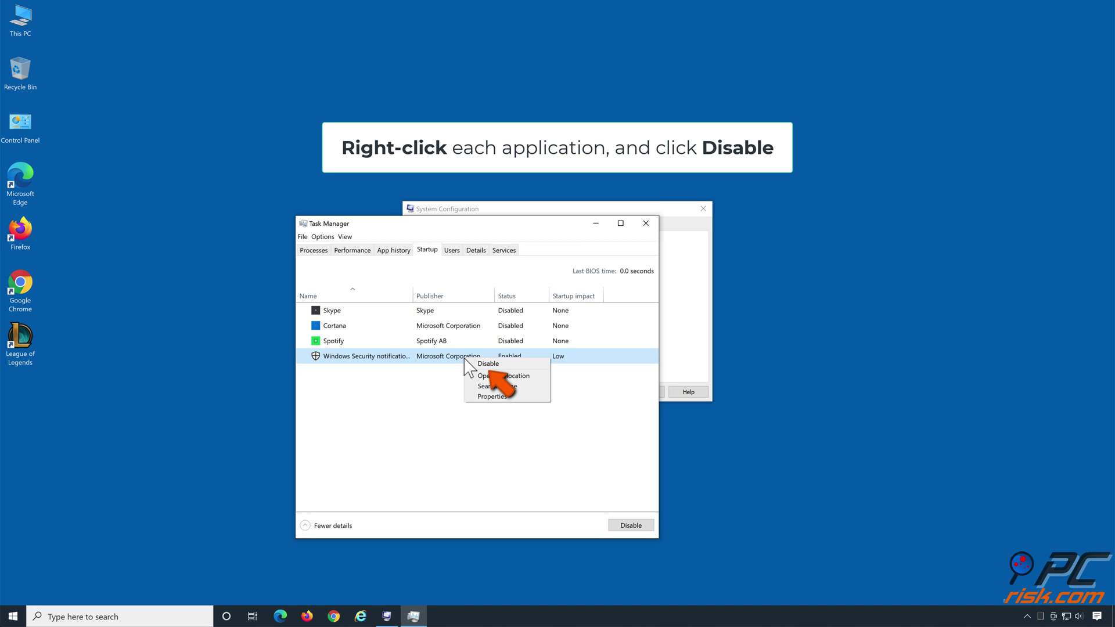
left_click(500, 366)
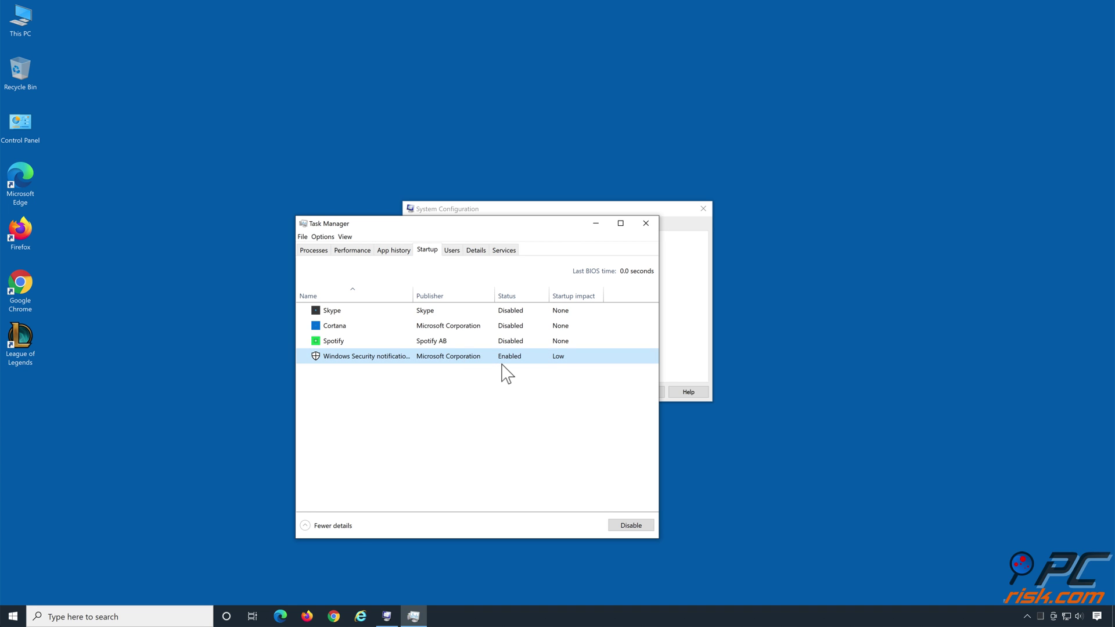
left_click(648, 223)
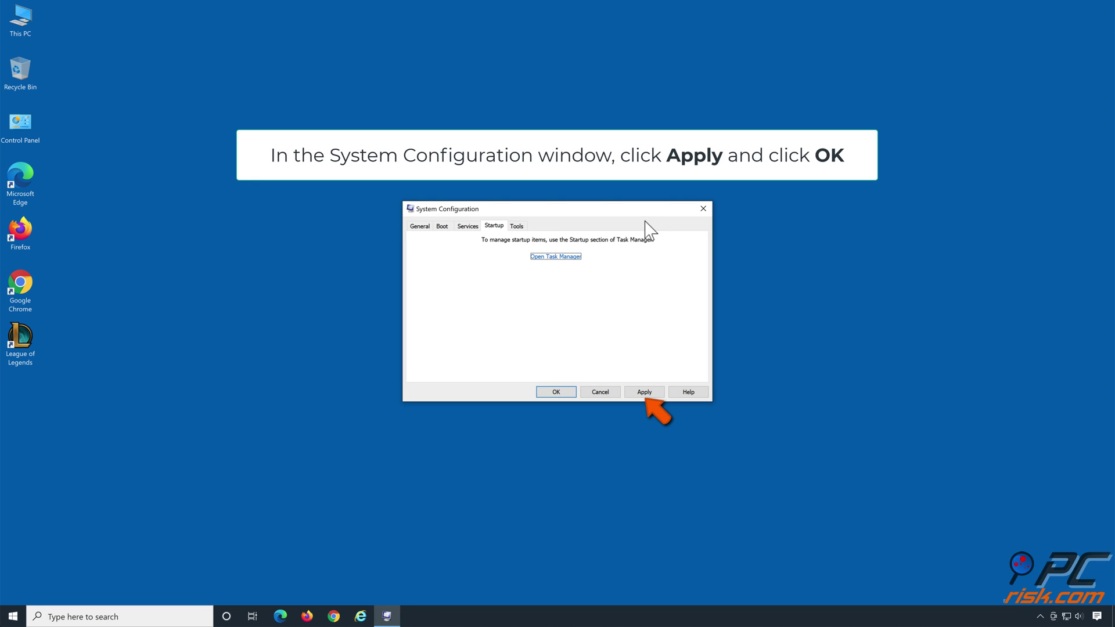
Step: Apply the System Configuration changes and restart the computer
left_click(645, 393)
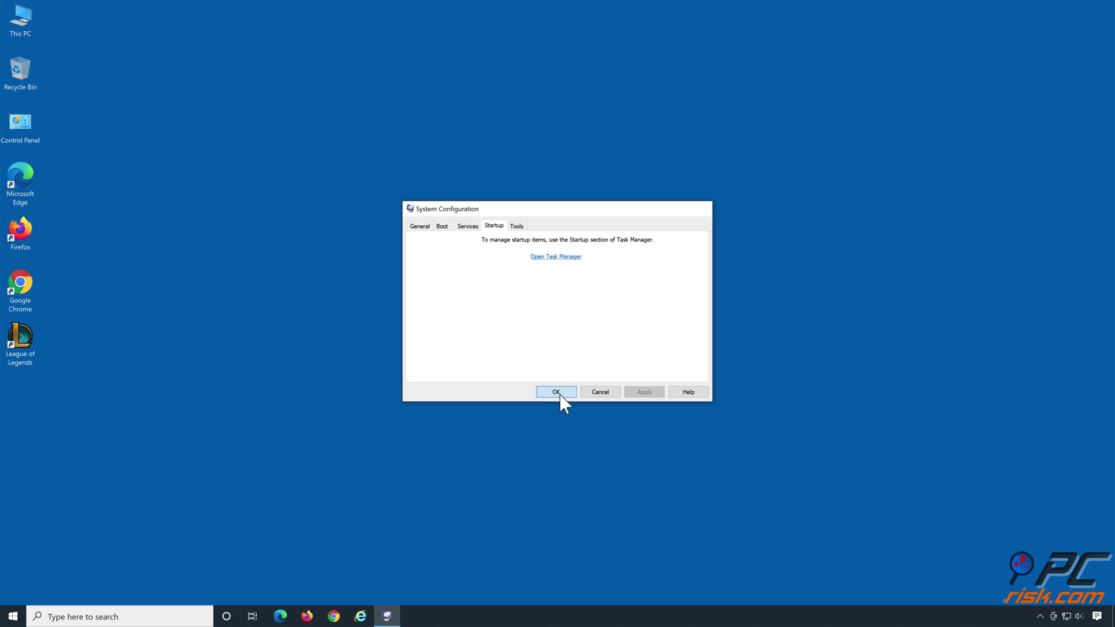
left_click(557, 393)
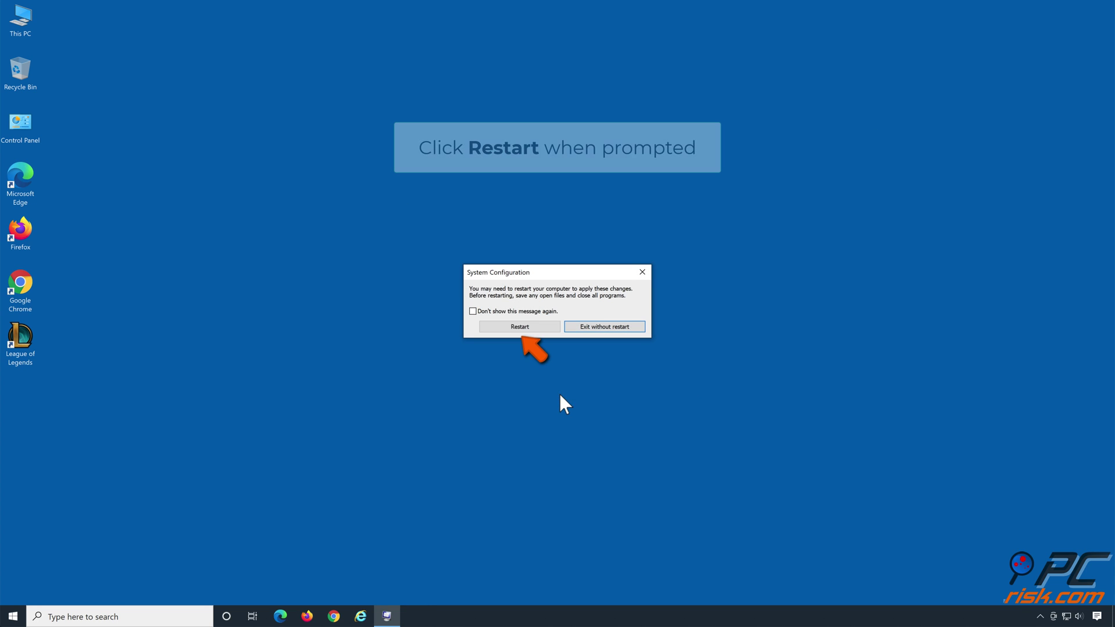
left_click(522, 329)
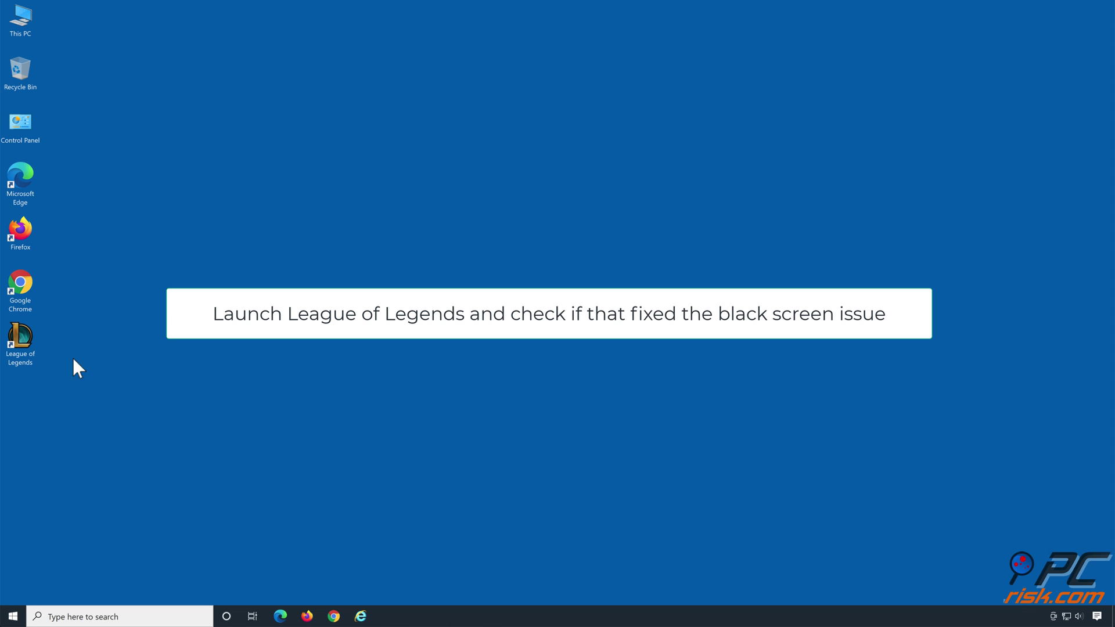
double_click(20, 362)
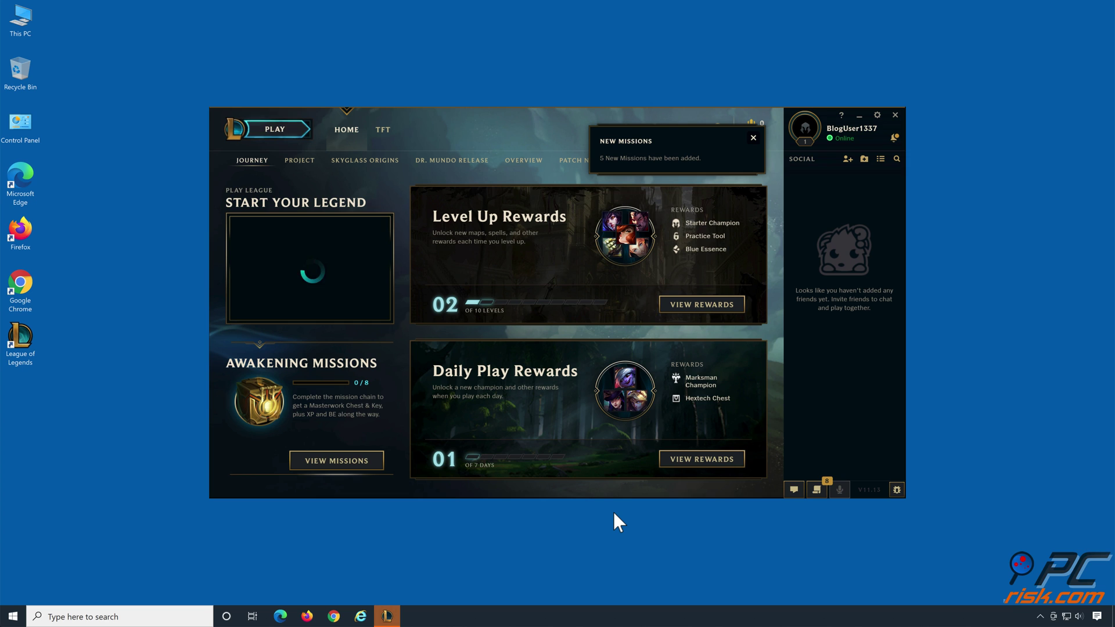
left_click(895, 113)
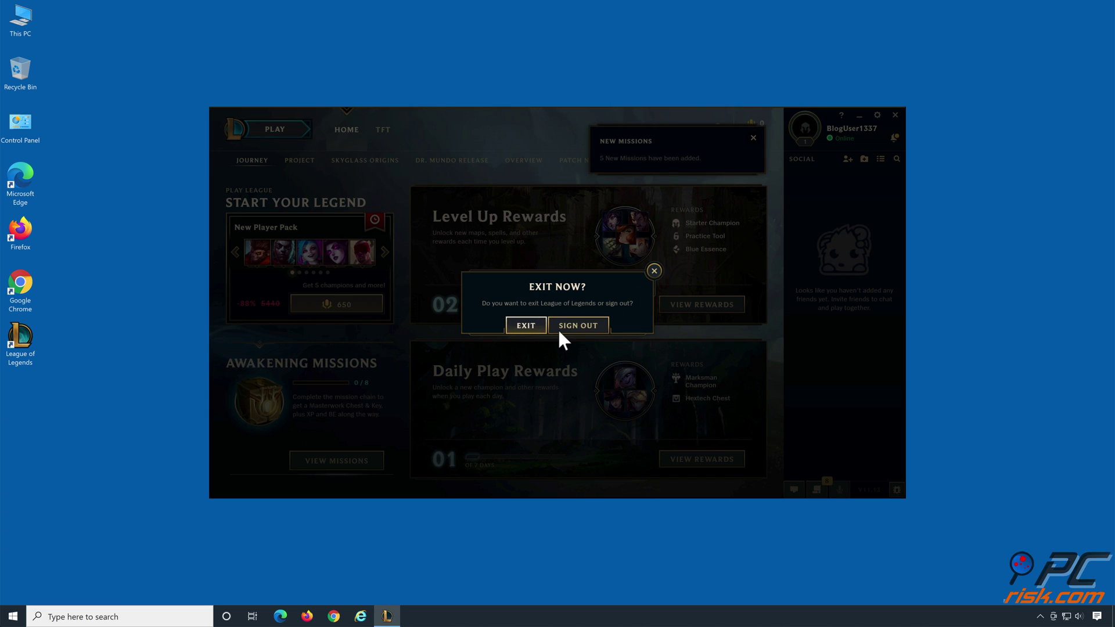
left_click(525, 326)
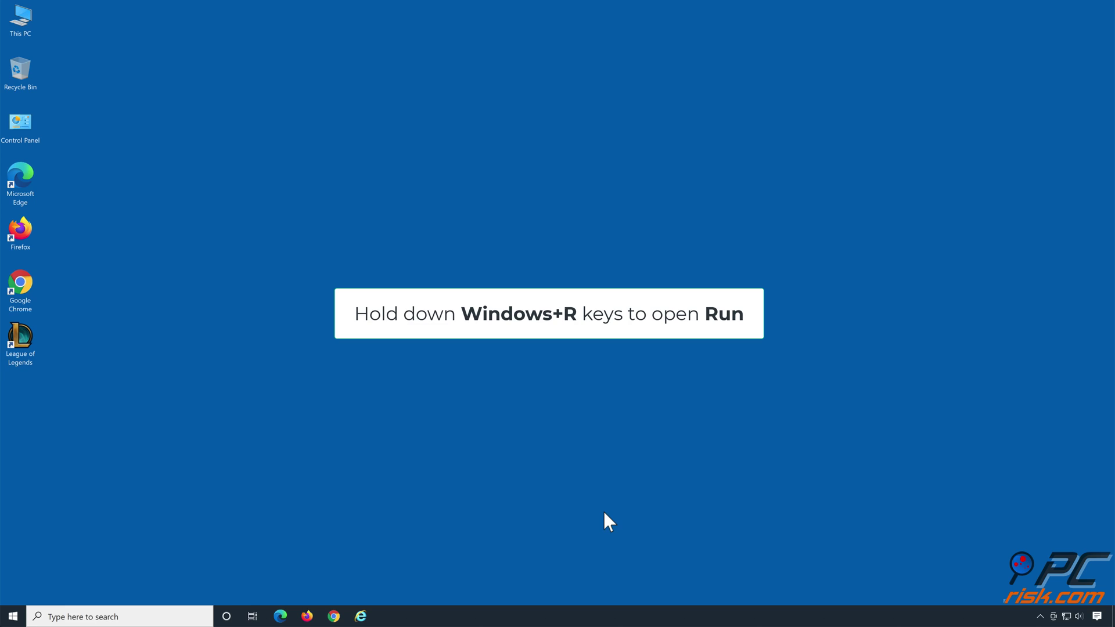
Step: Run msconfig, select Normal startup and review the Services list
key("super+r")
type("m")
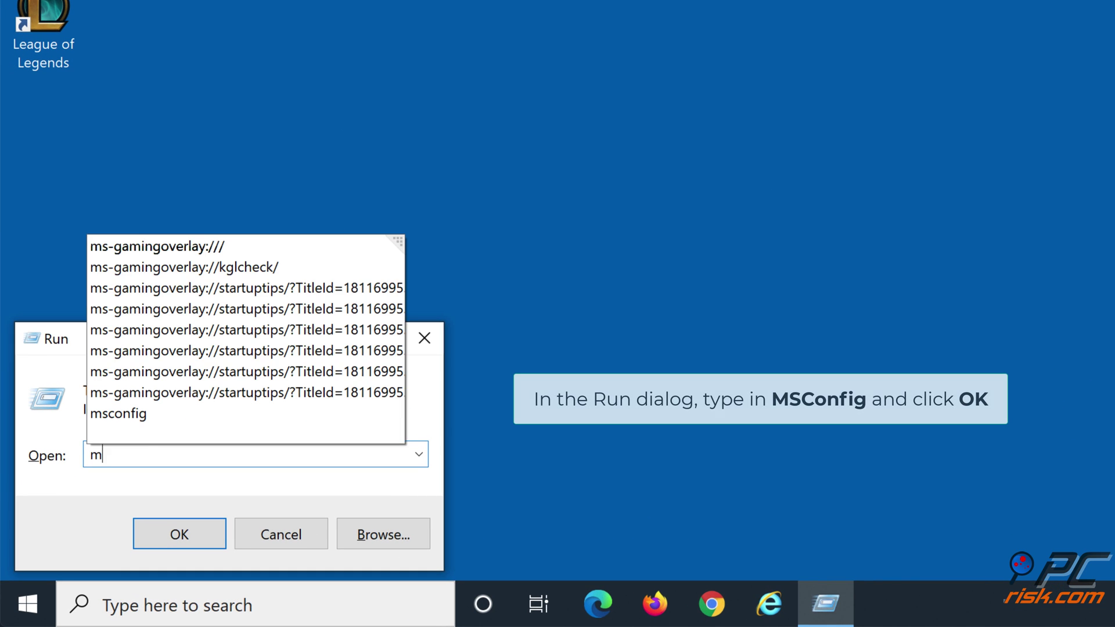
type("sconfig")
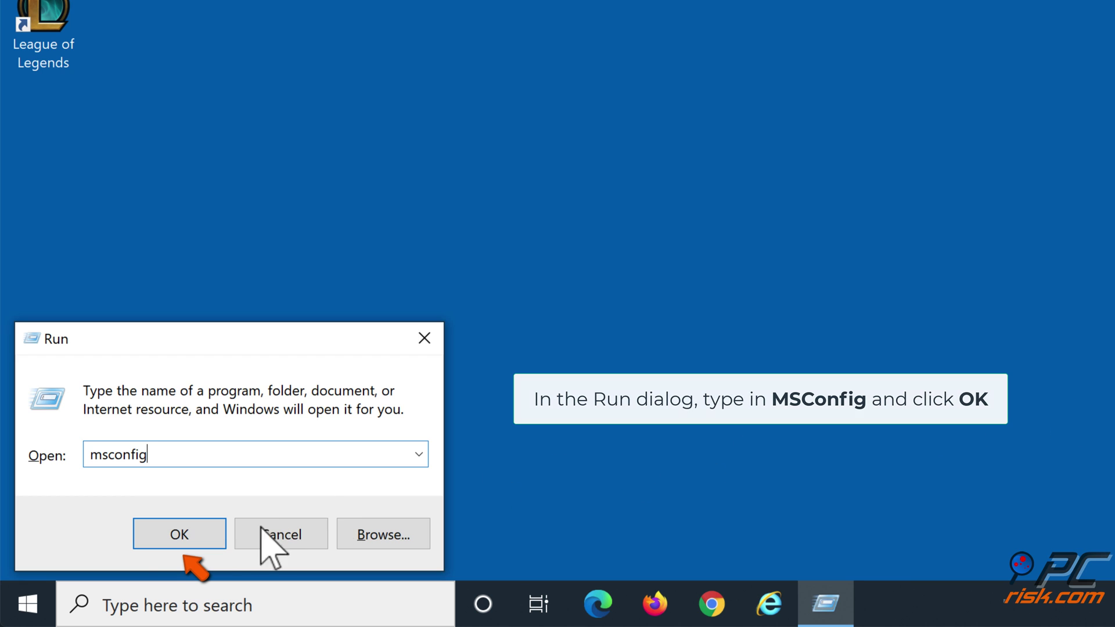
left_click(179, 535)
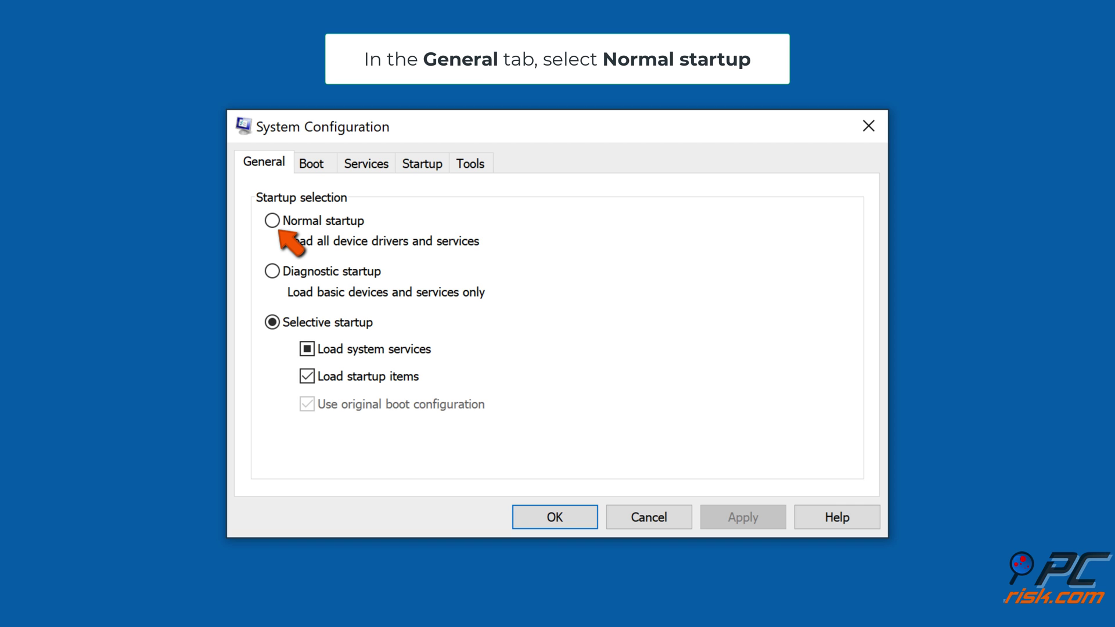
left_click(272, 221)
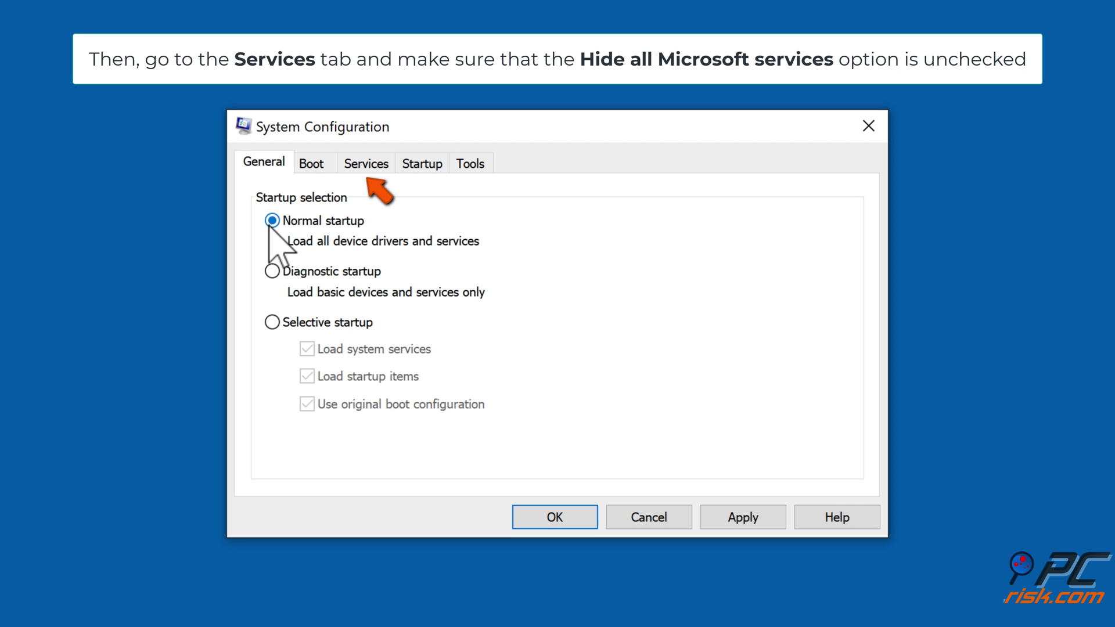
left_click(367, 166)
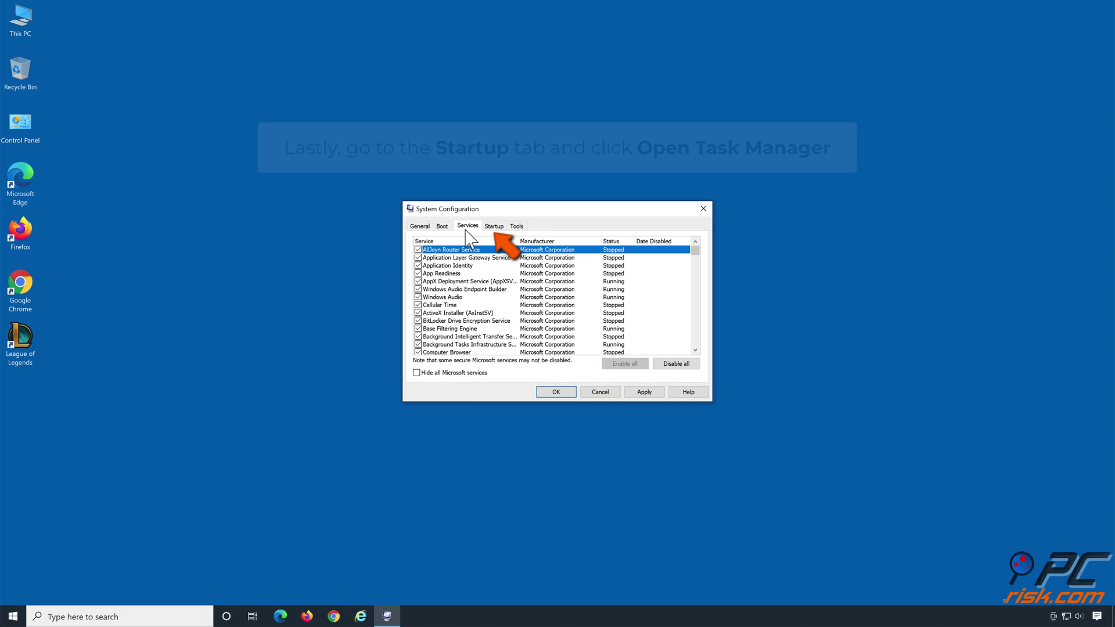
left_click(470, 205)
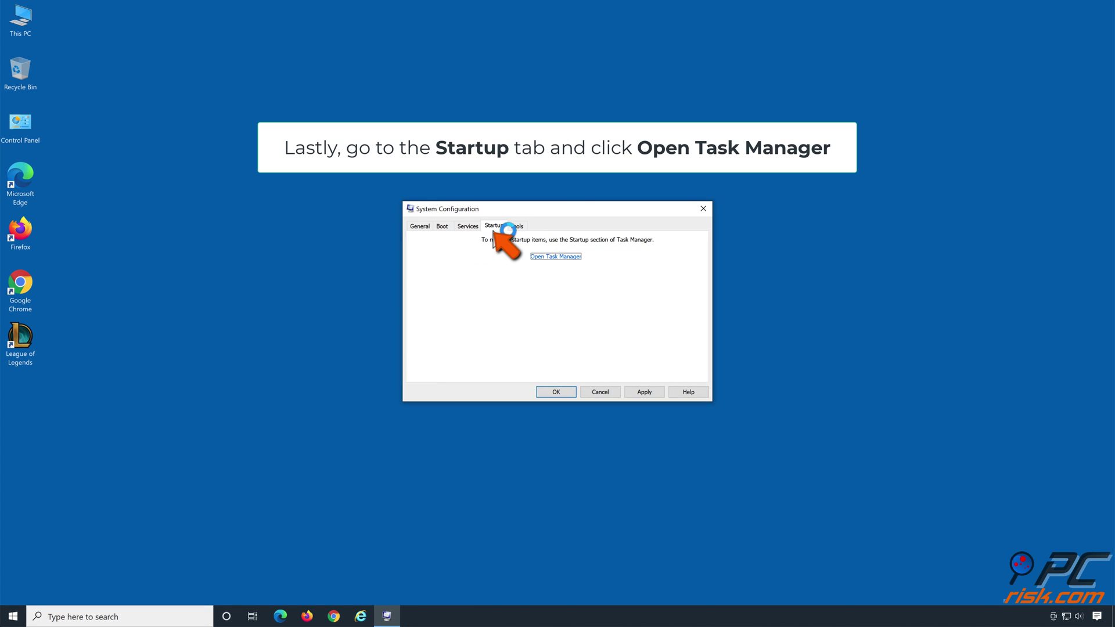
Step: Re-enable Windows Security notification at startup in Task Manager and apply the changes
left_click(555, 257)
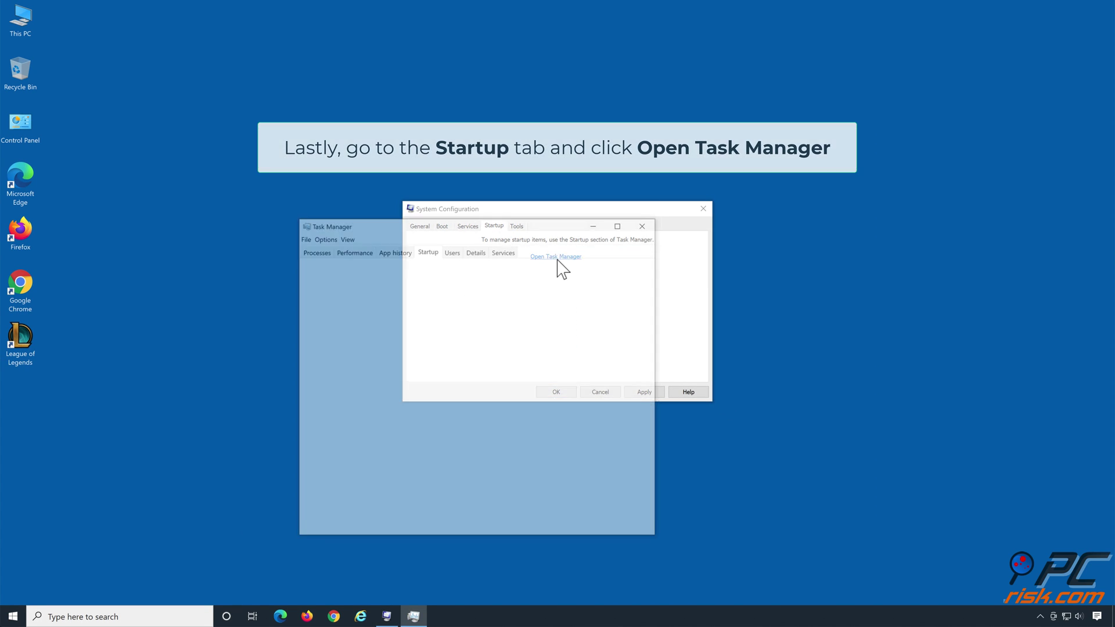
right_click(470, 356)
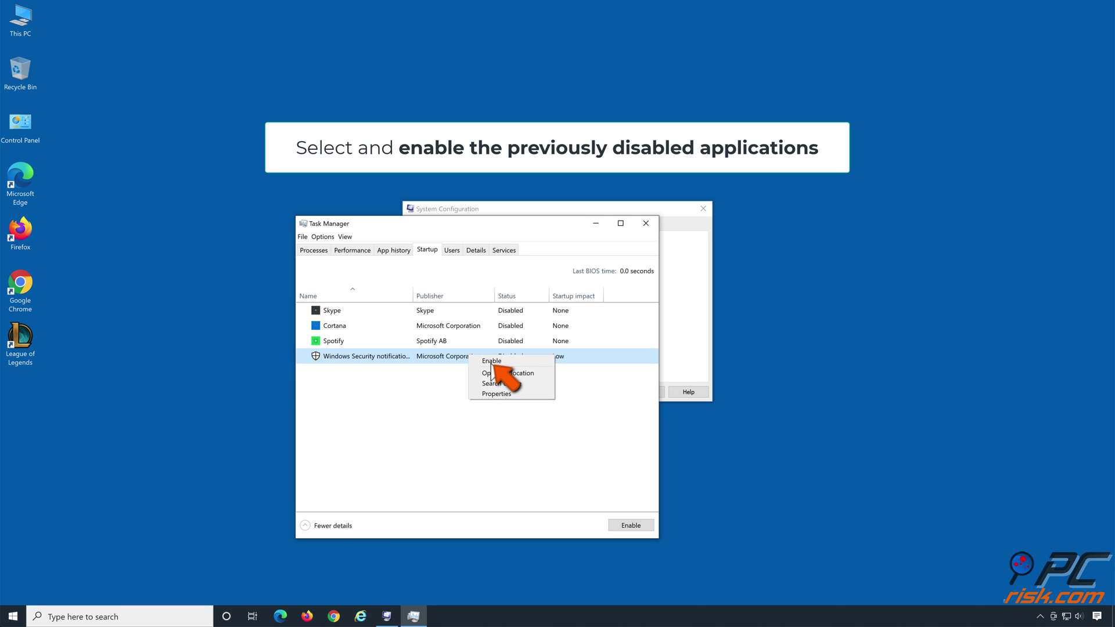
left_click(493, 362)
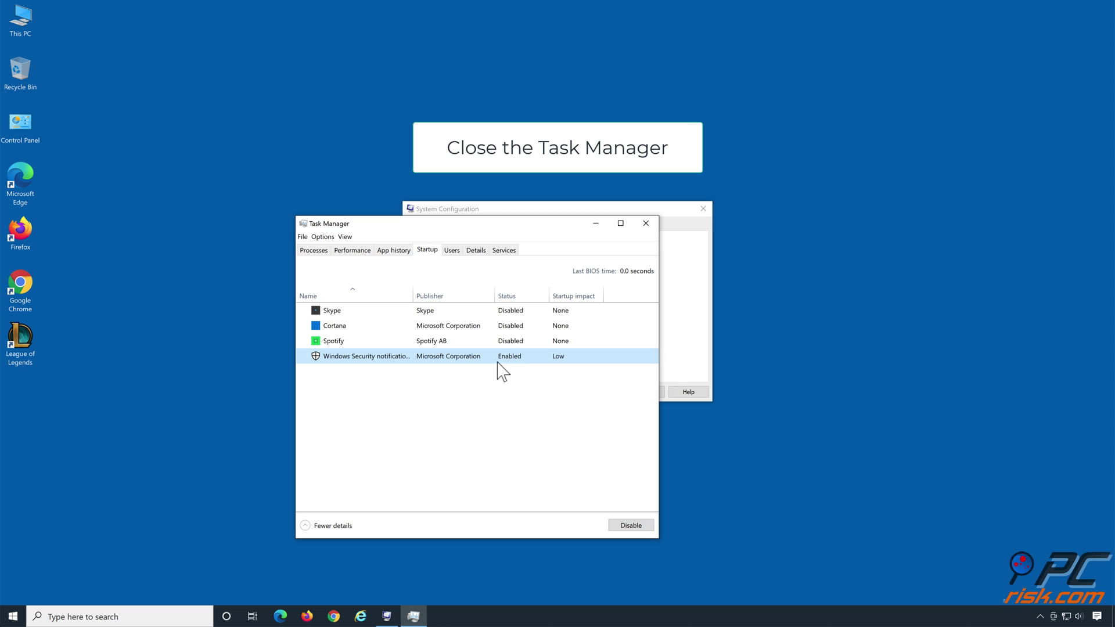
left_click(646, 224)
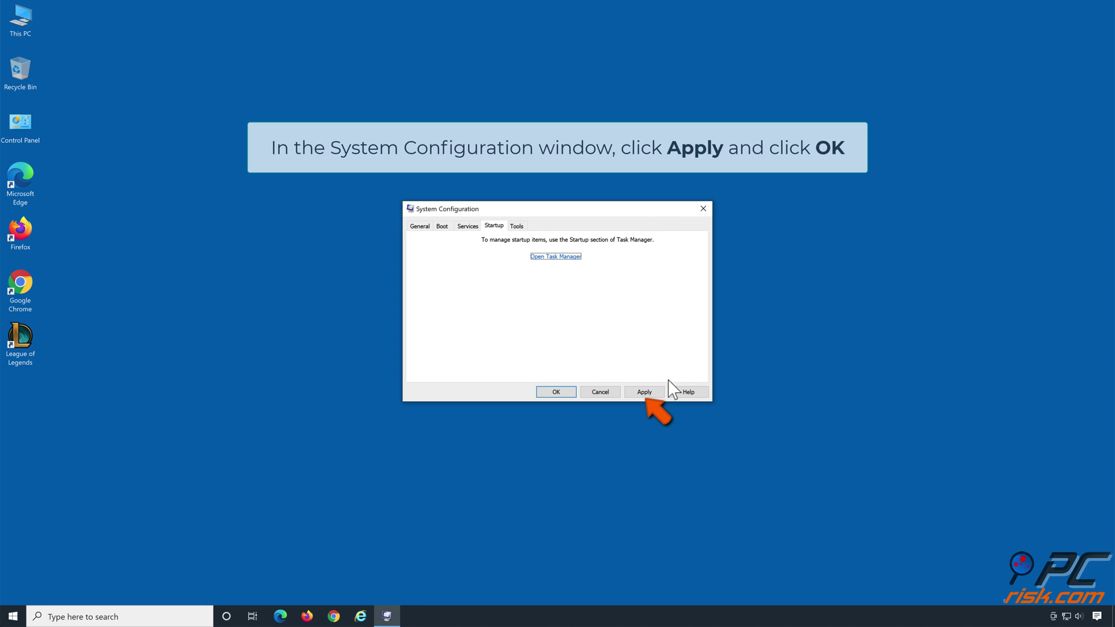
left_click(644, 394)
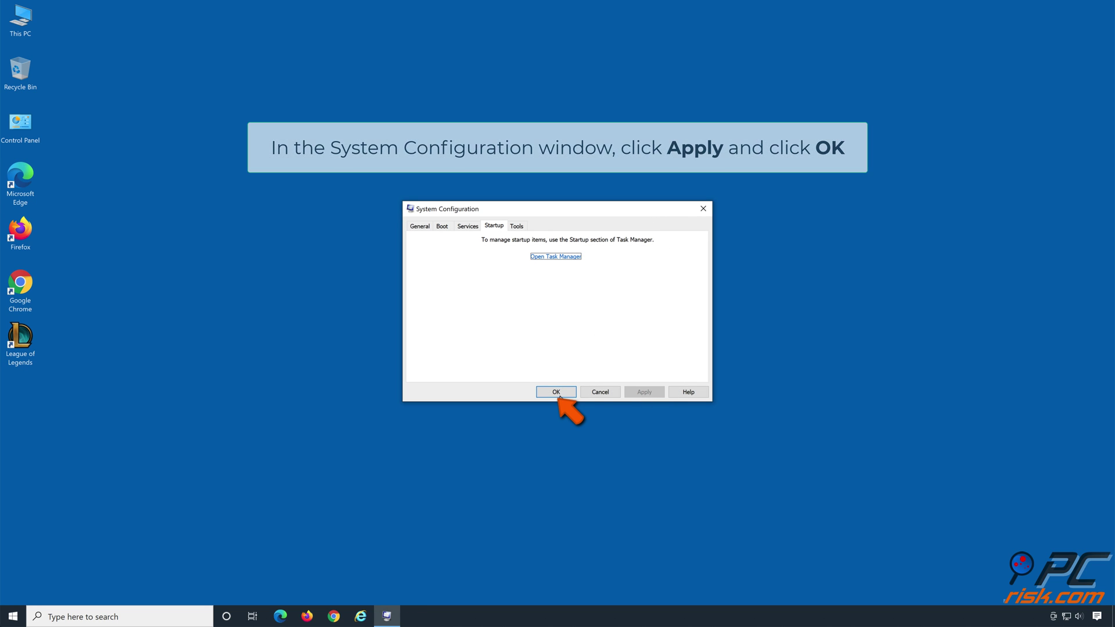
left_click(556, 392)
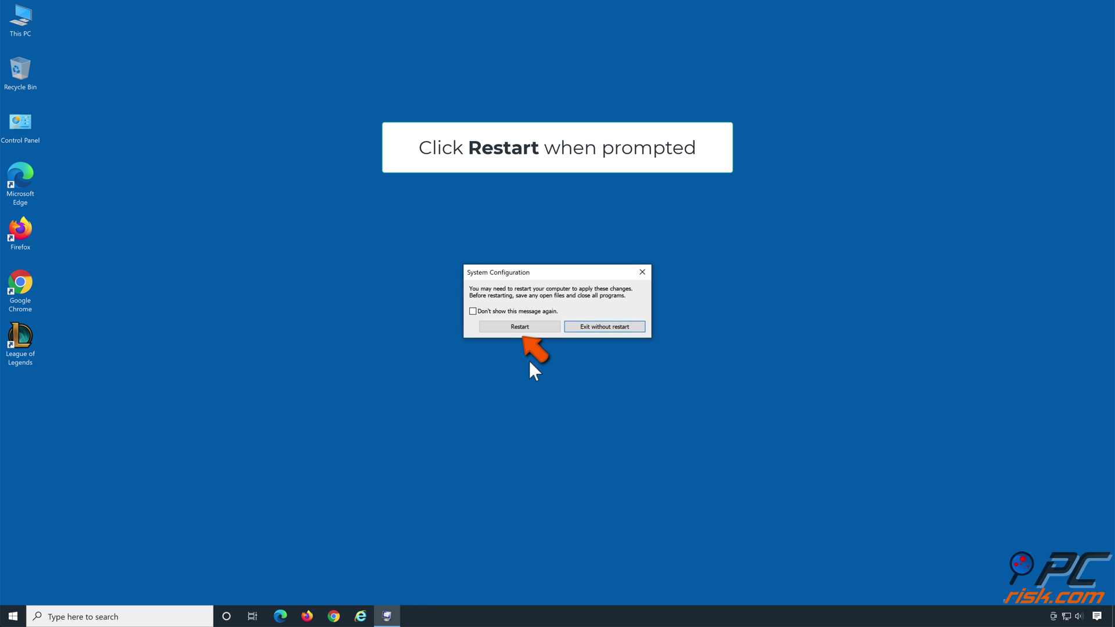
Step: Restart the computer to apply the startup changes
left_click(520, 326)
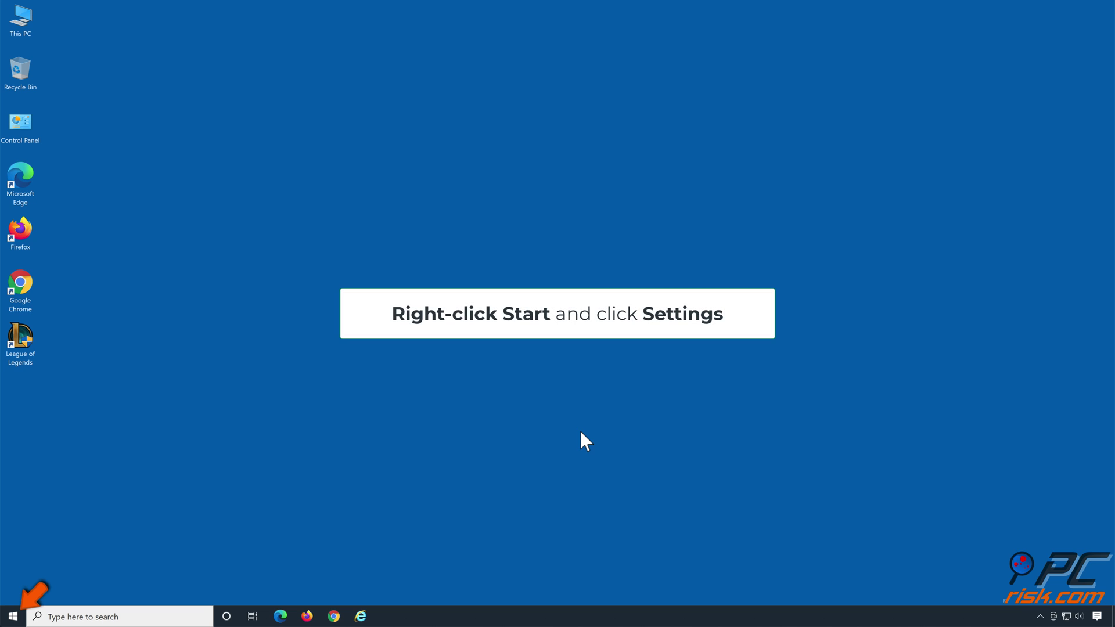
Step: Install the pending updates from Windows Update in Settings
right_click(13, 616)
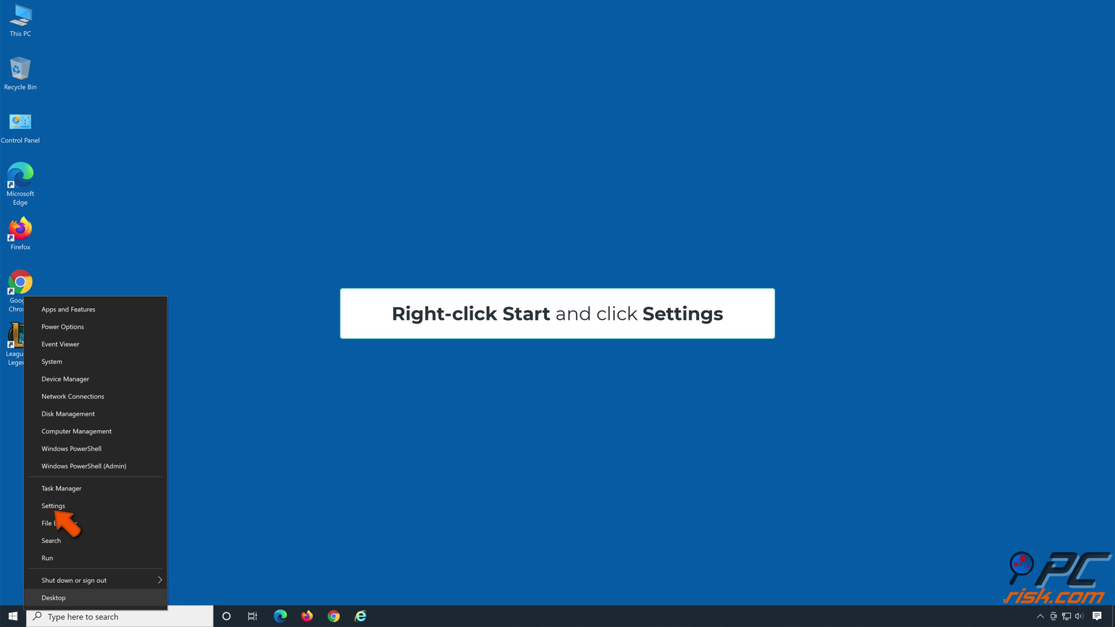
left_click(54, 506)
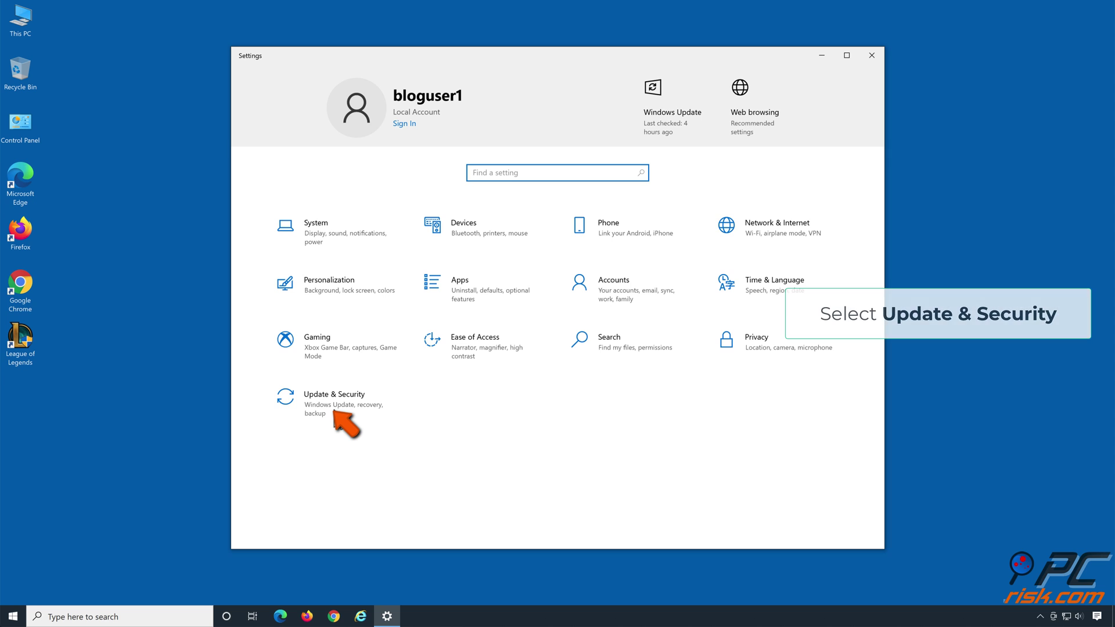
left_click(334, 400)
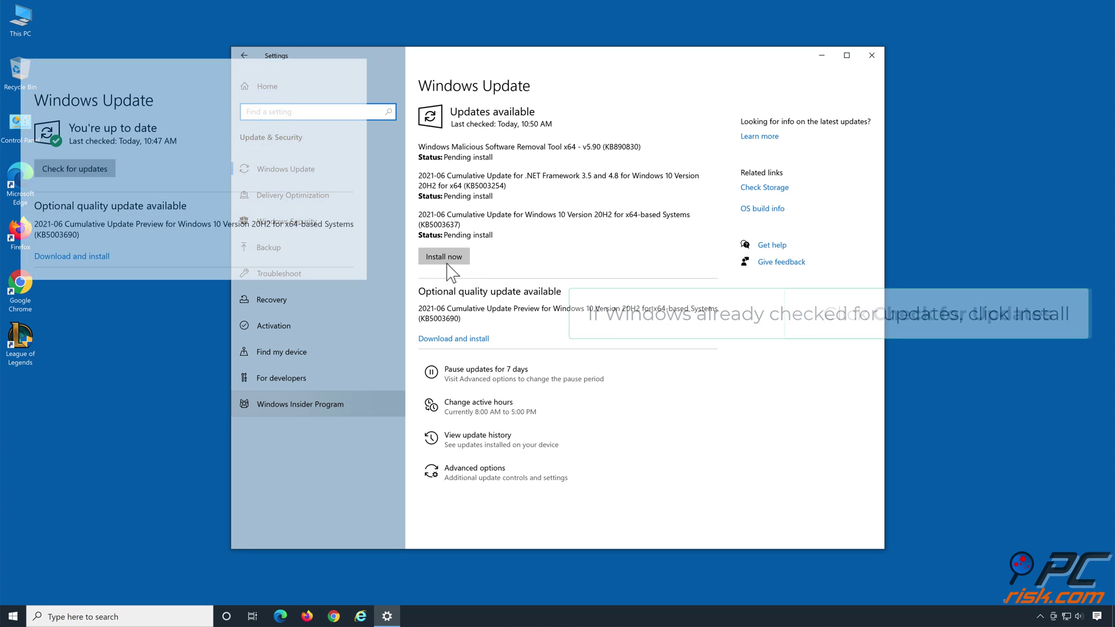
left_click(444, 256)
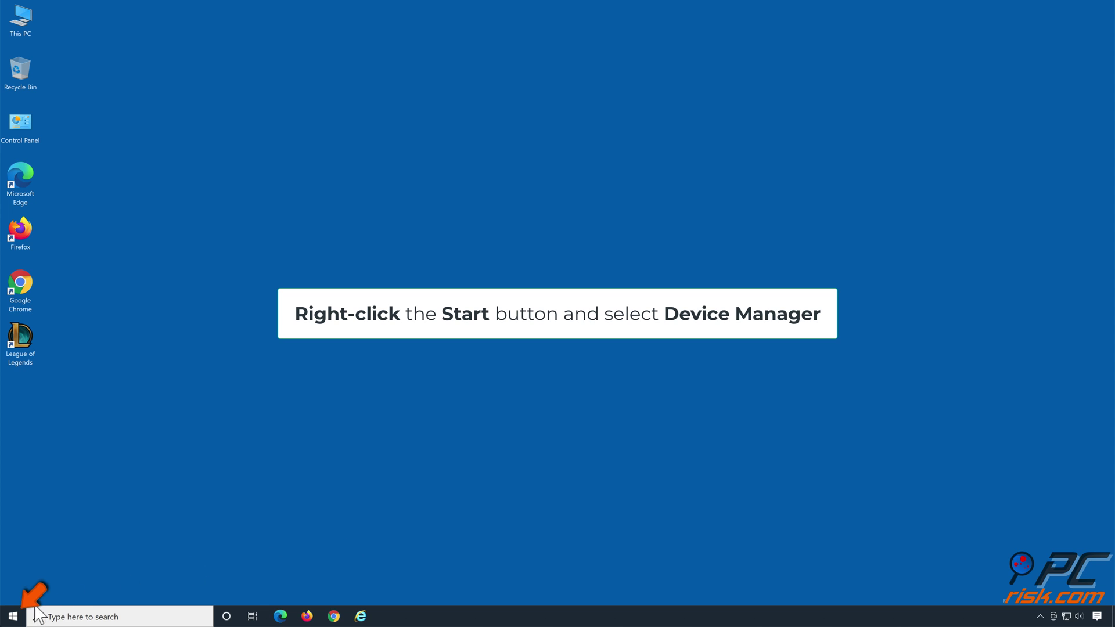
Step: Locate the Parallels Display Adapter under Display adapters in Device Manager
right_click(13, 617)
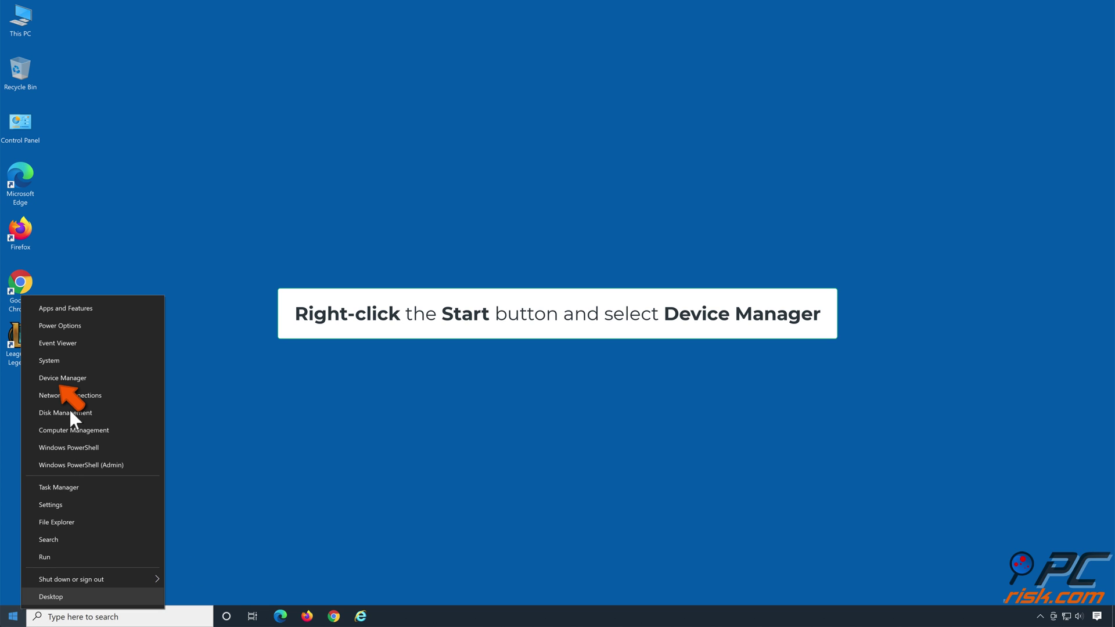
left_click(63, 378)
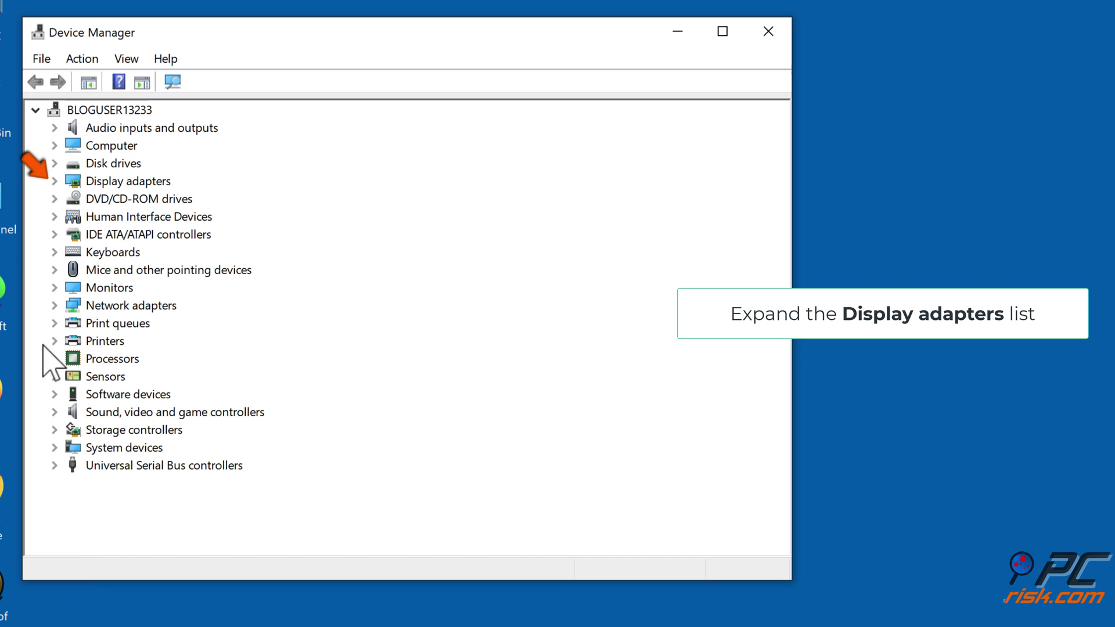
left_click(56, 181)
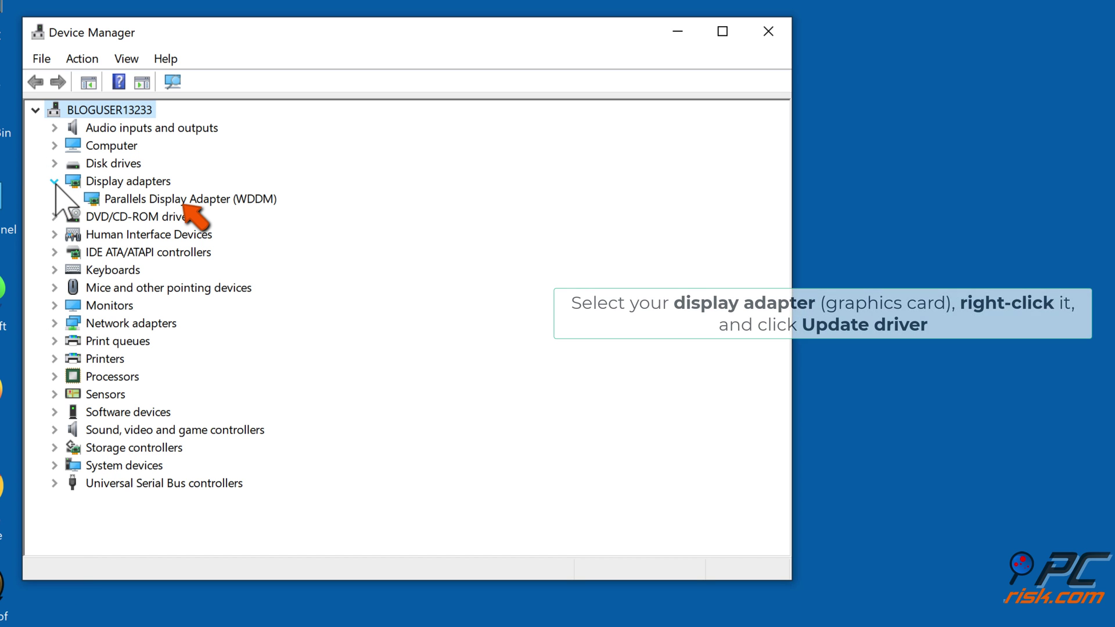
left_click(217, 212)
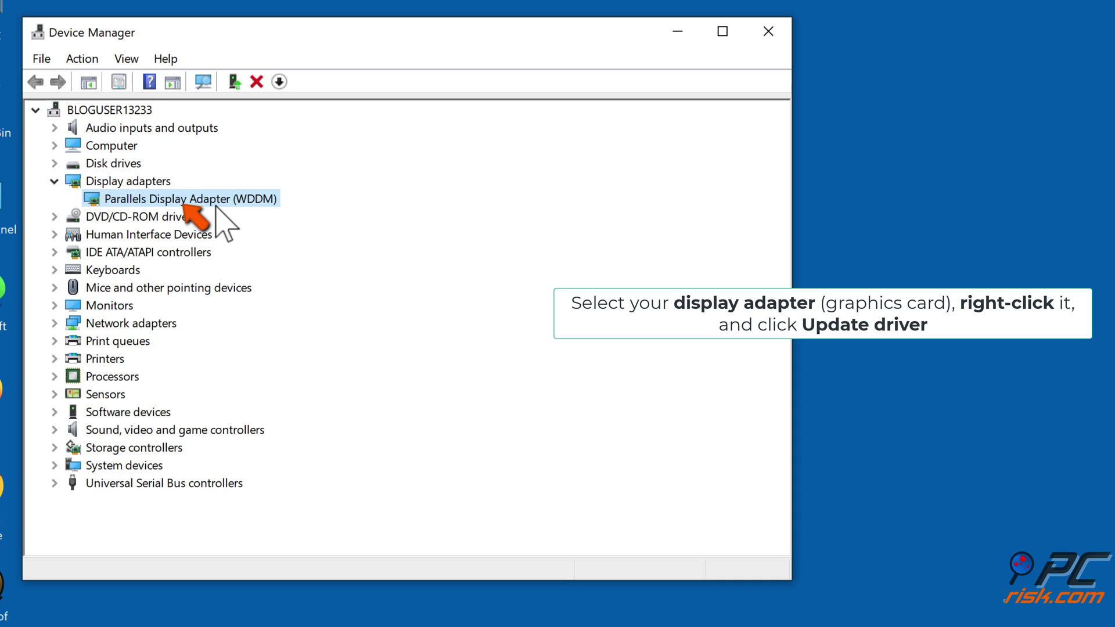
Step: Update the adapter's driver with automatic search, confirming the best driver is installed
right_click(218, 211)
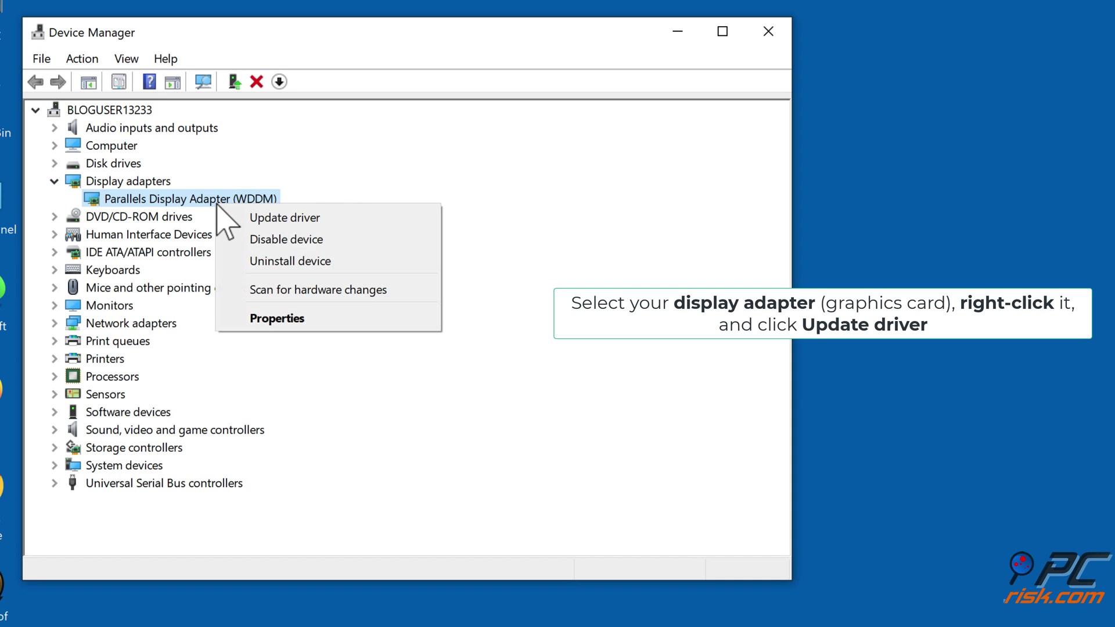
left_click(285, 218)
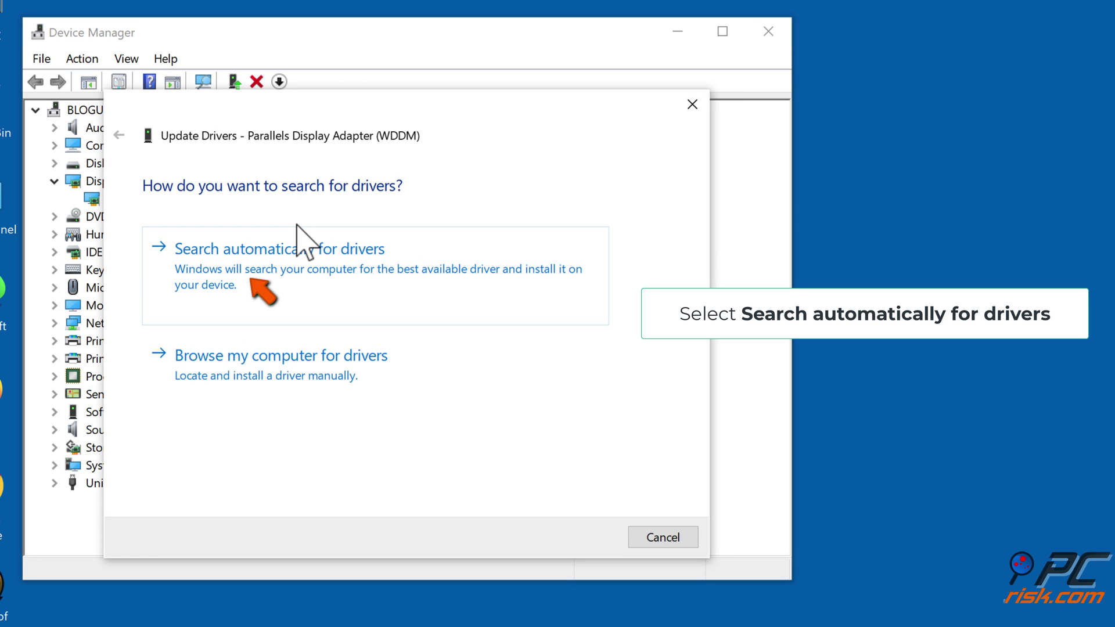
left_click(274, 301)
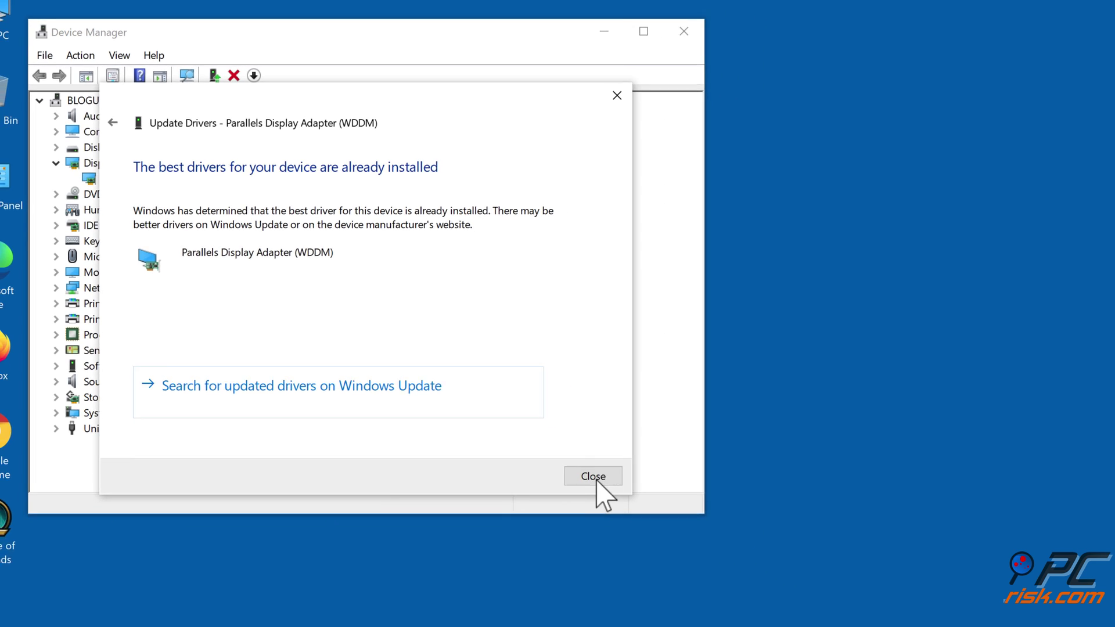
left_click(403, 318)
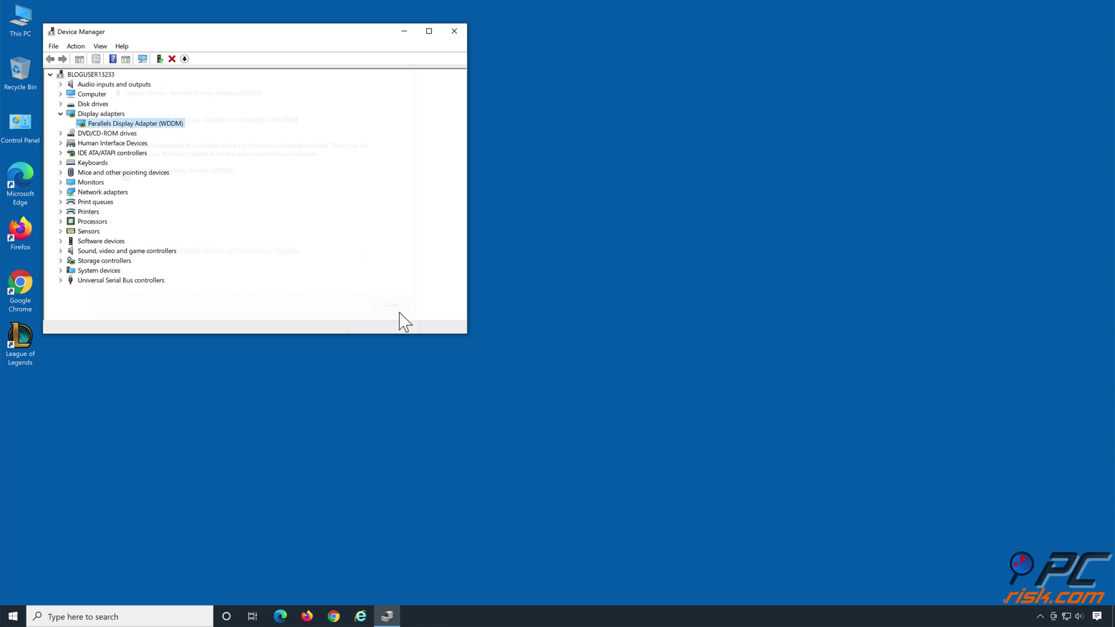
left_click(459, 39)
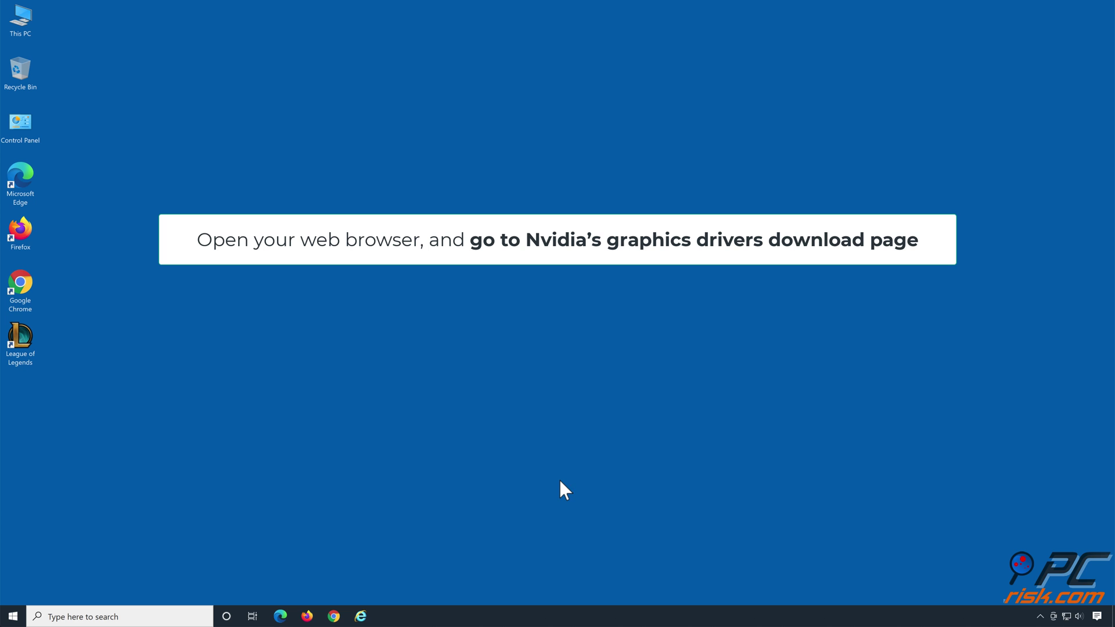
Step: Navigate to the NVIDIA Driver Downloads page in Microsoft Edge
left_click(281, 617)
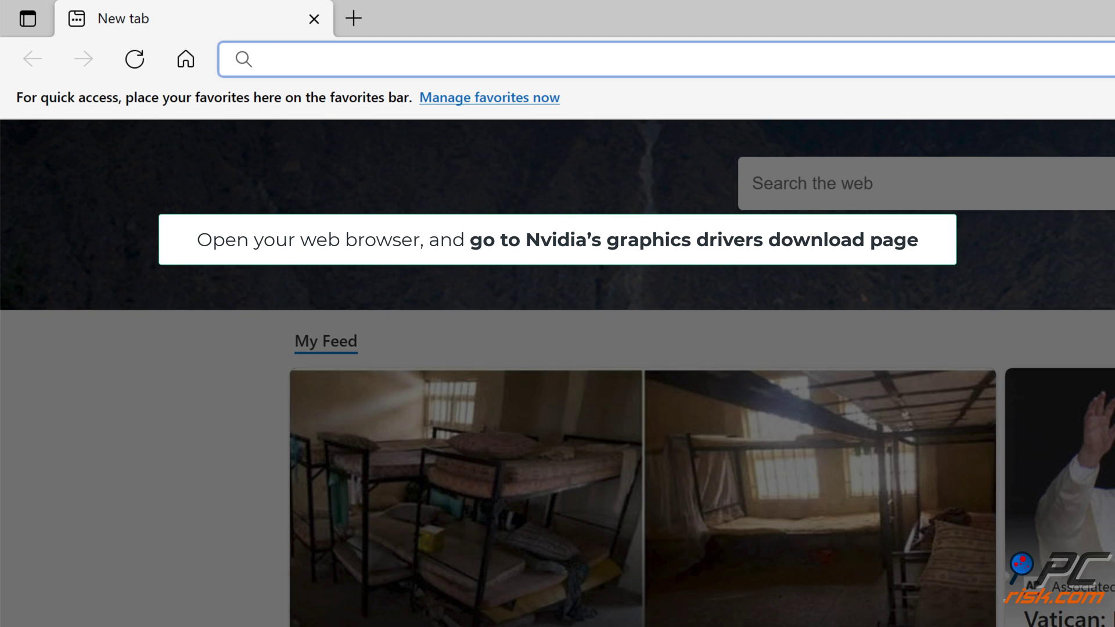
type("https://www.nvidia.com/Download/index.aspx?lang=en-us")
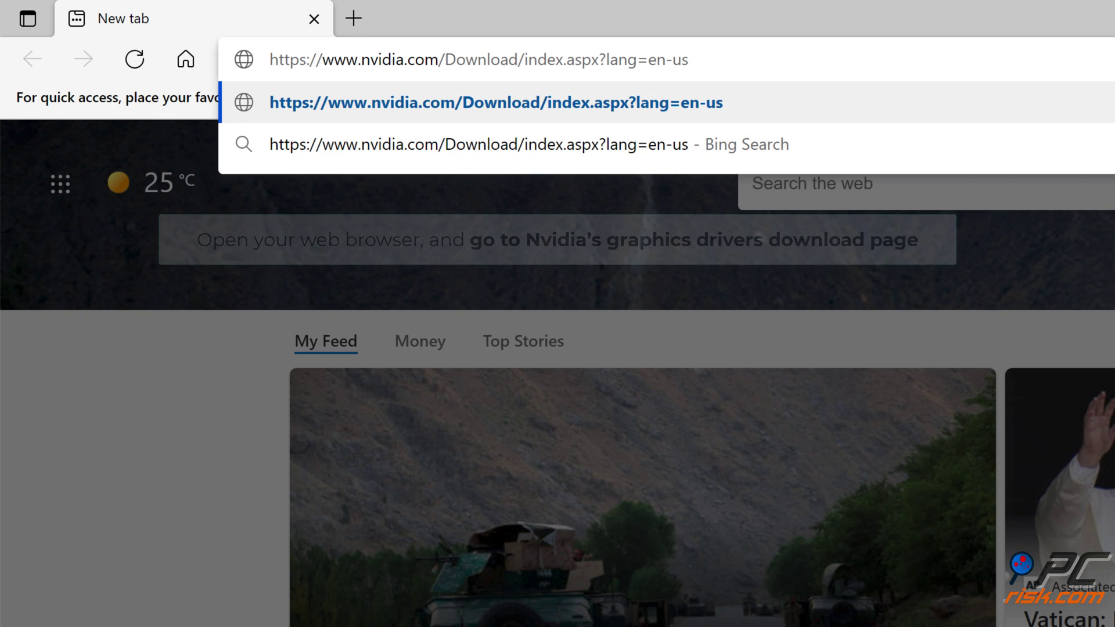
key("Return")
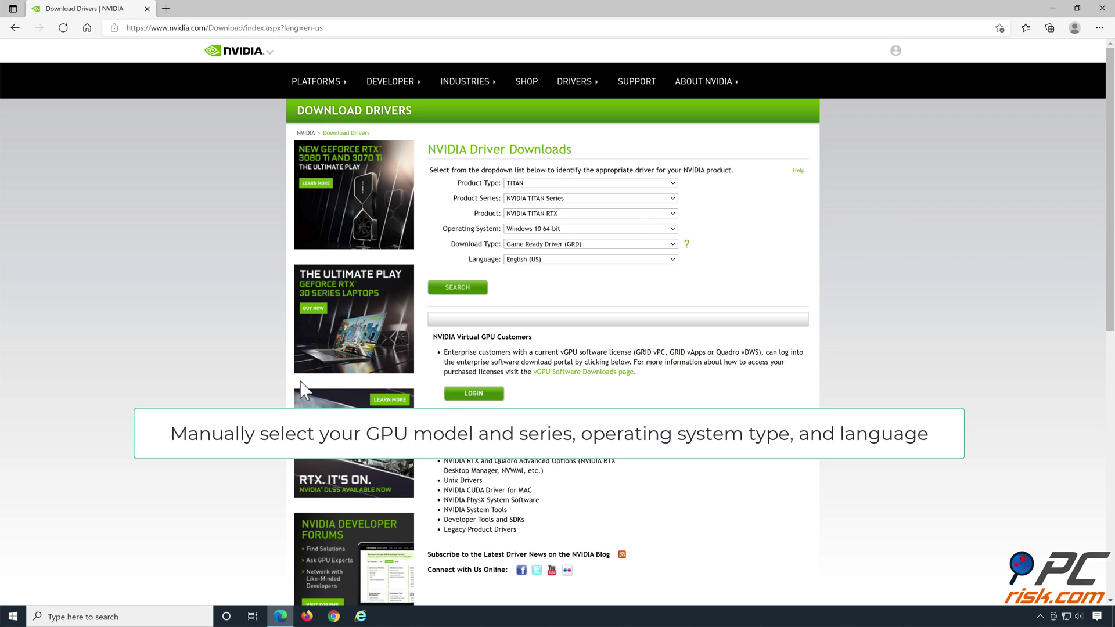
Step: Select GeForce, GeForce RTX 30 Series and GeForce RTX 3080 as the driver product
left_click(674, 184)
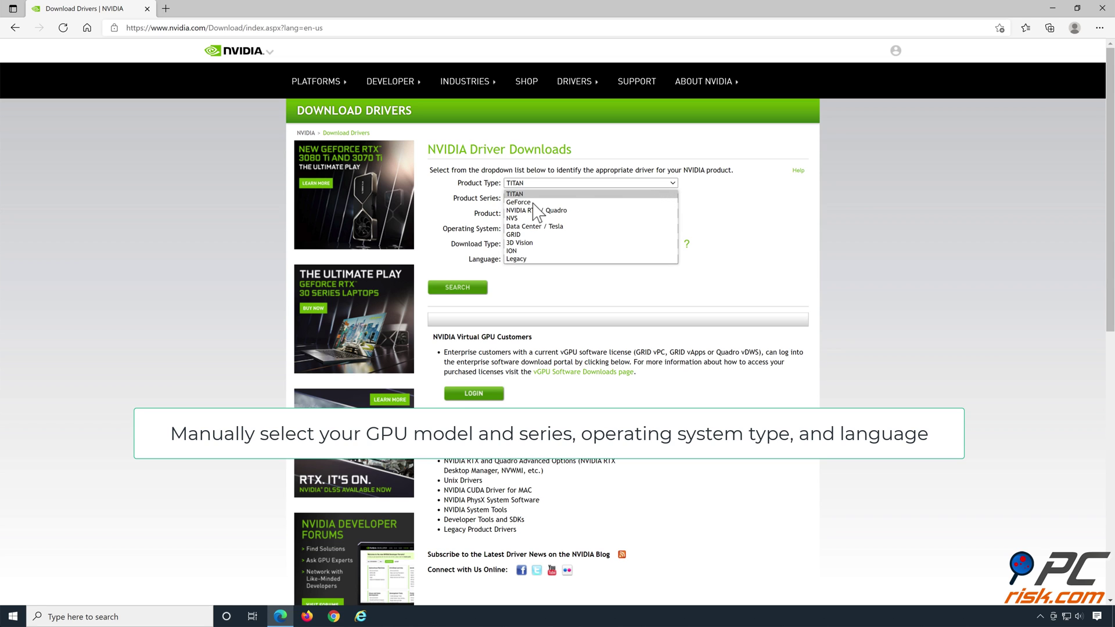
left_click(534, 202)
left_click(544, 199)
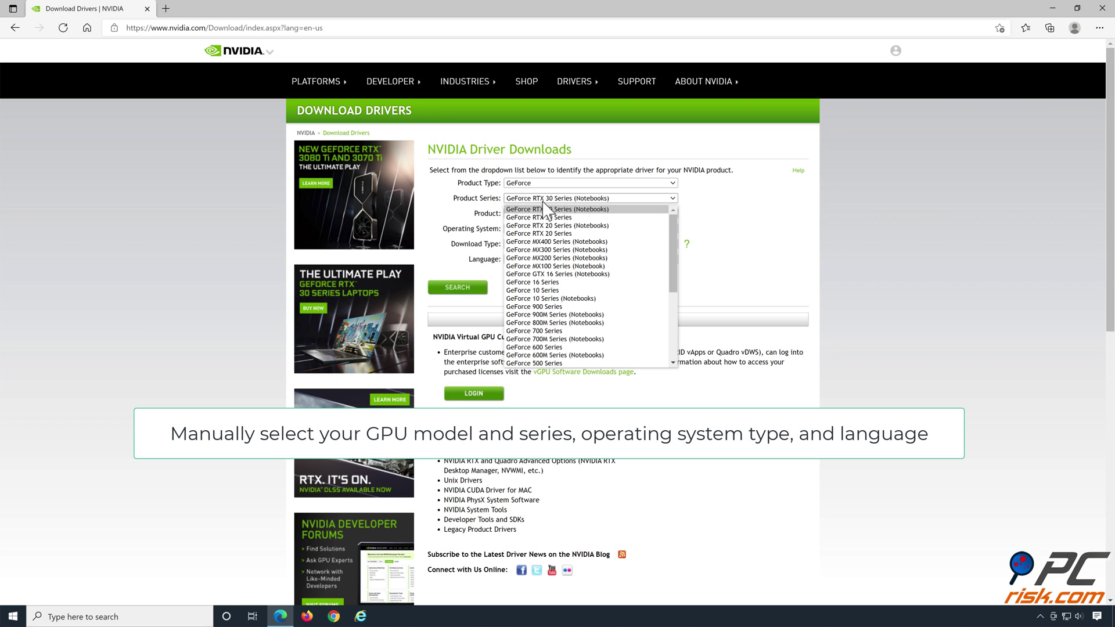
left_click(557, 218)
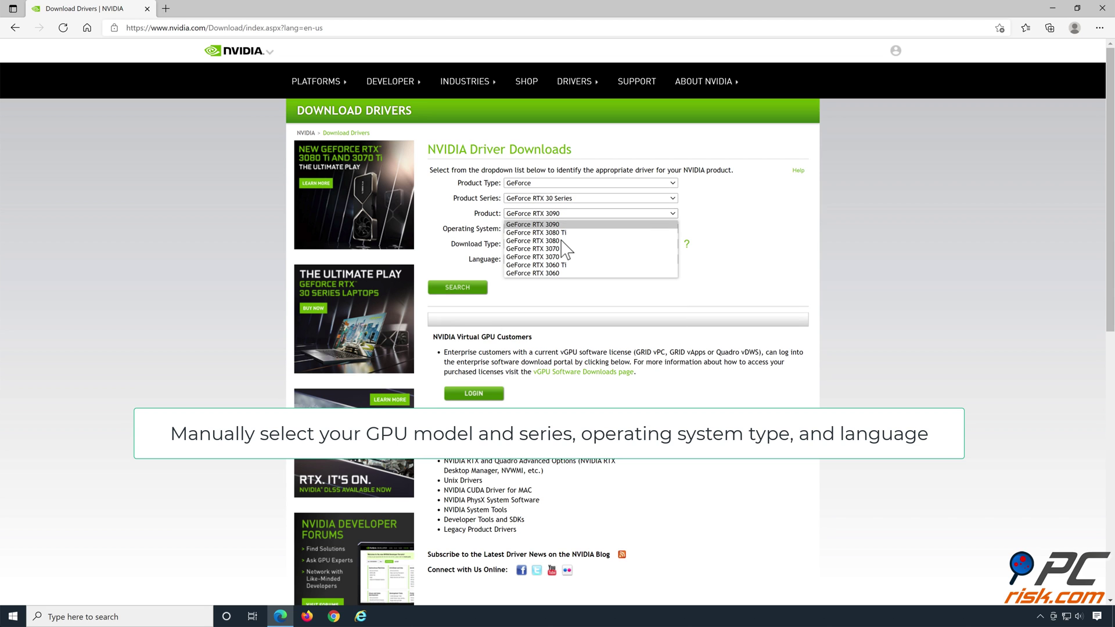
left_click(566, 241)
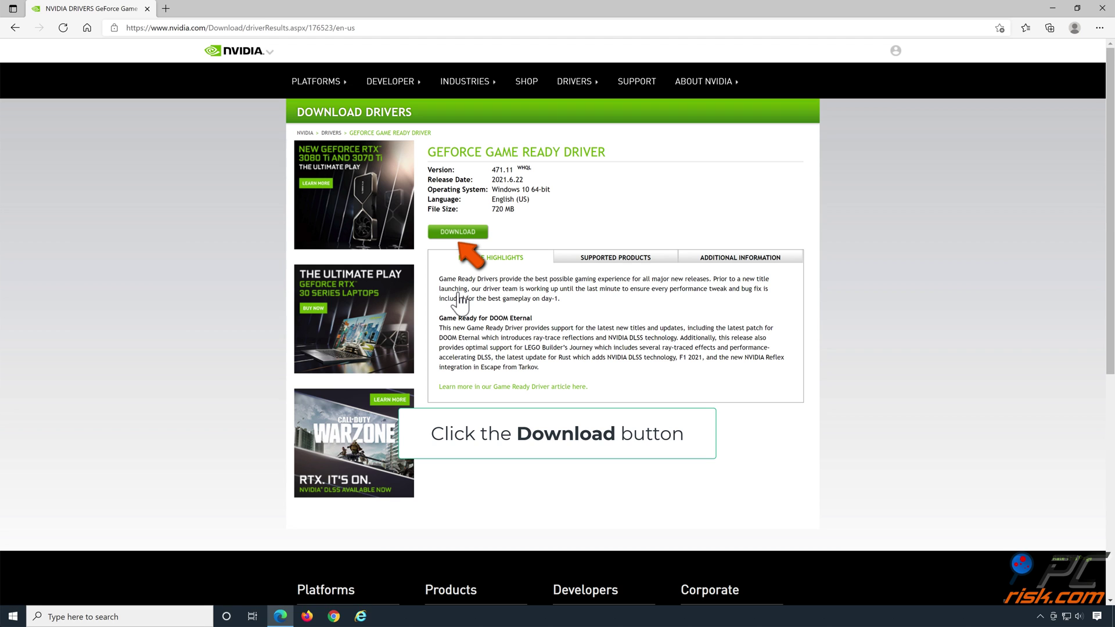
Step: Download the NVIDIA 471.11 Game Ready driver installer and close Edge
left_click(455, 236)
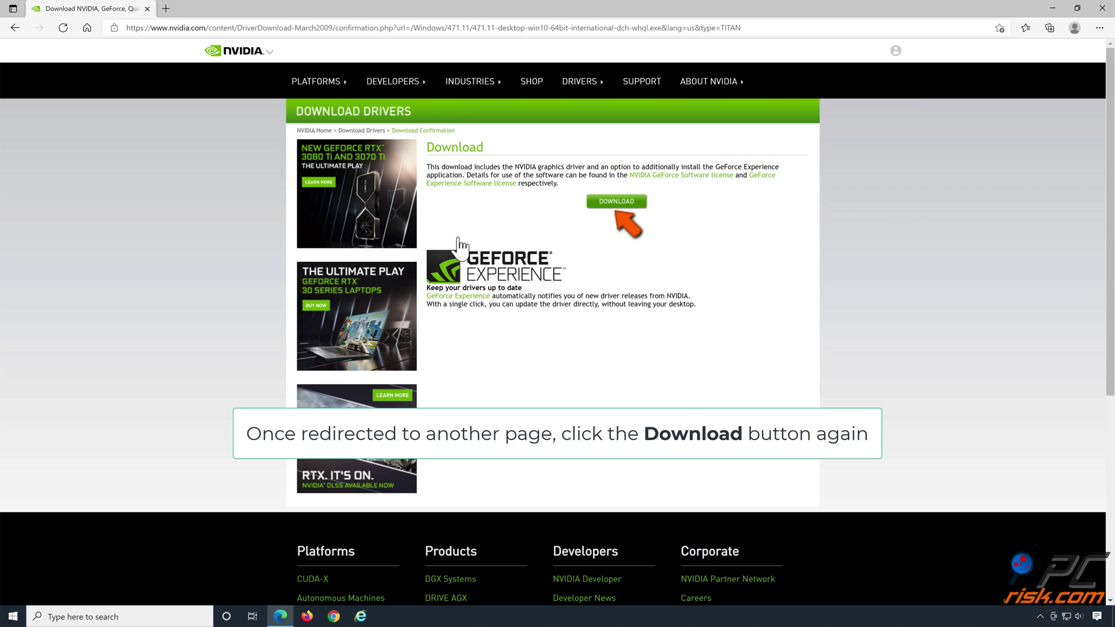
left_click(616, 203)
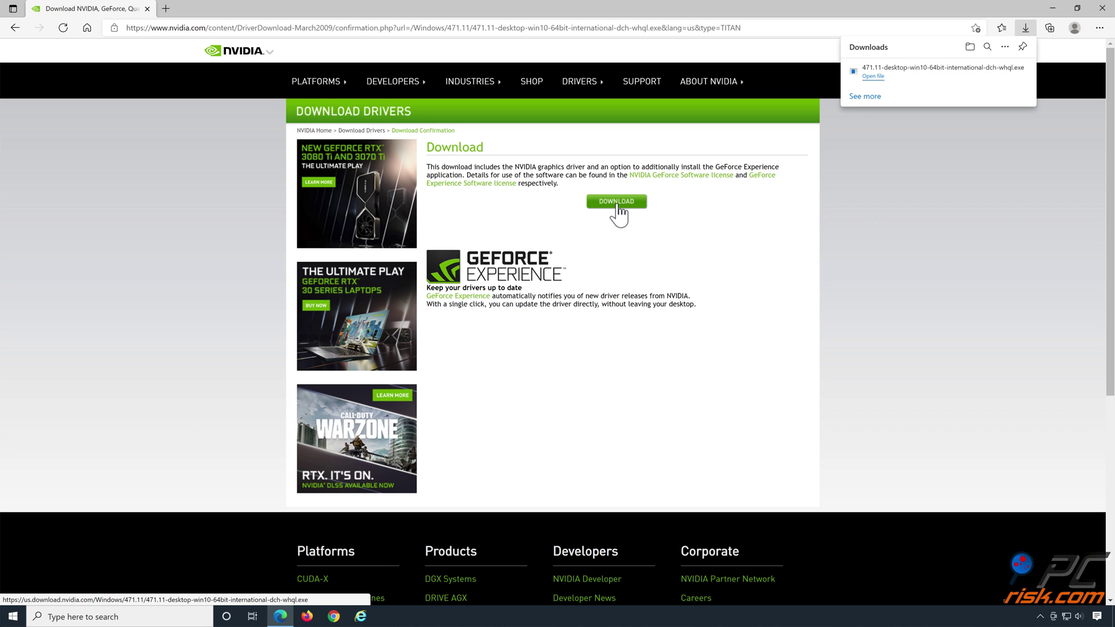
left_click(1099, 8)
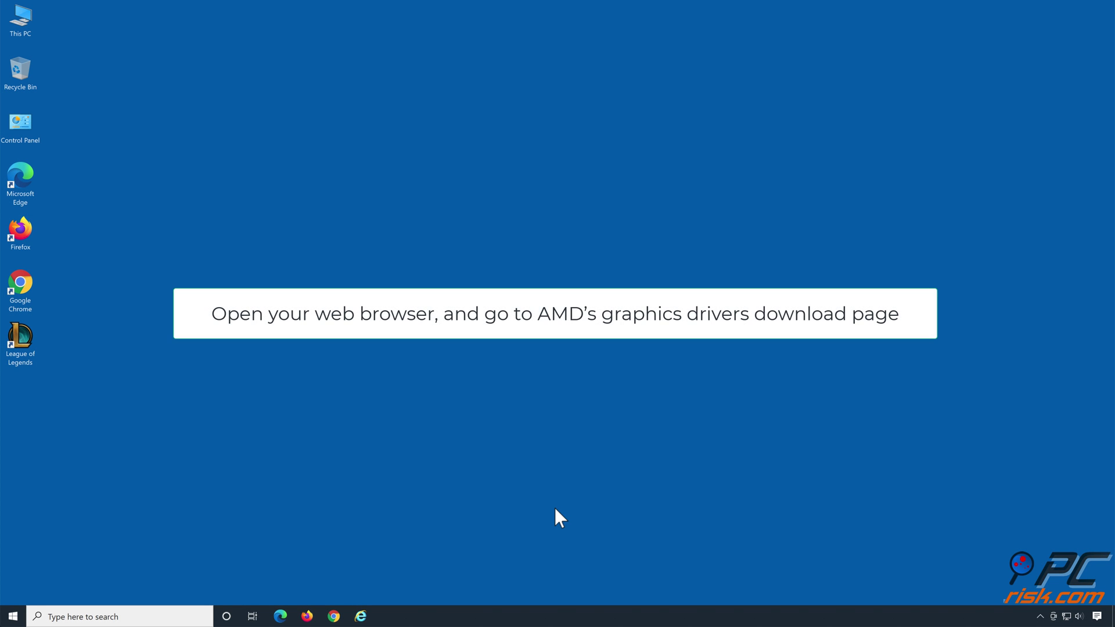
Step: Launch Edge and navigate to the AMD Drivers and Support page
left_click(283, 617)
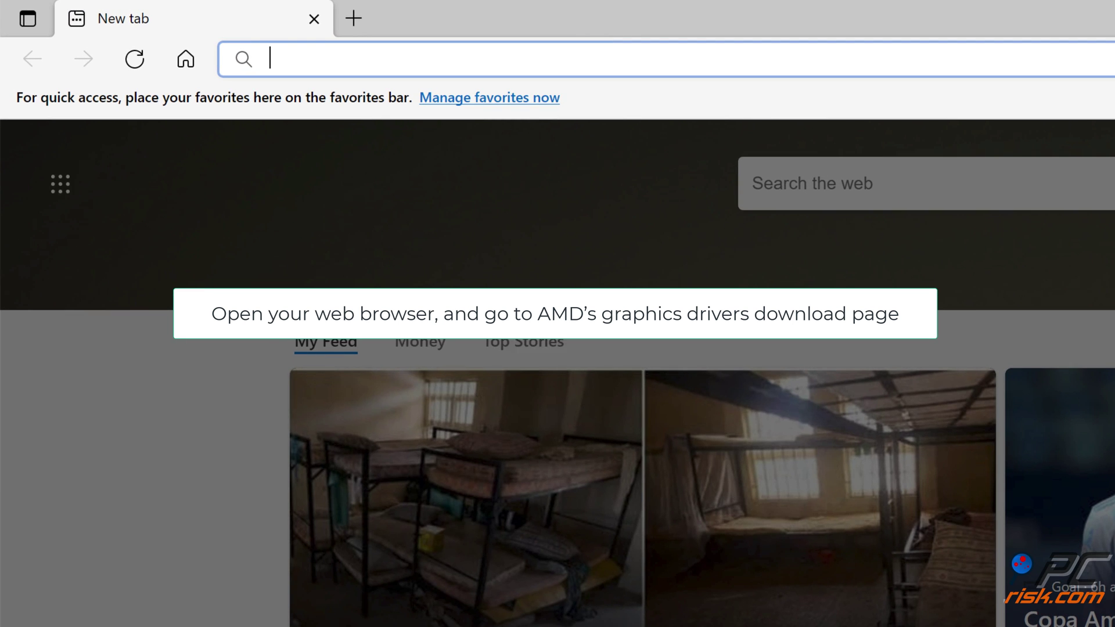
type("https://www.amd.com/en/support")
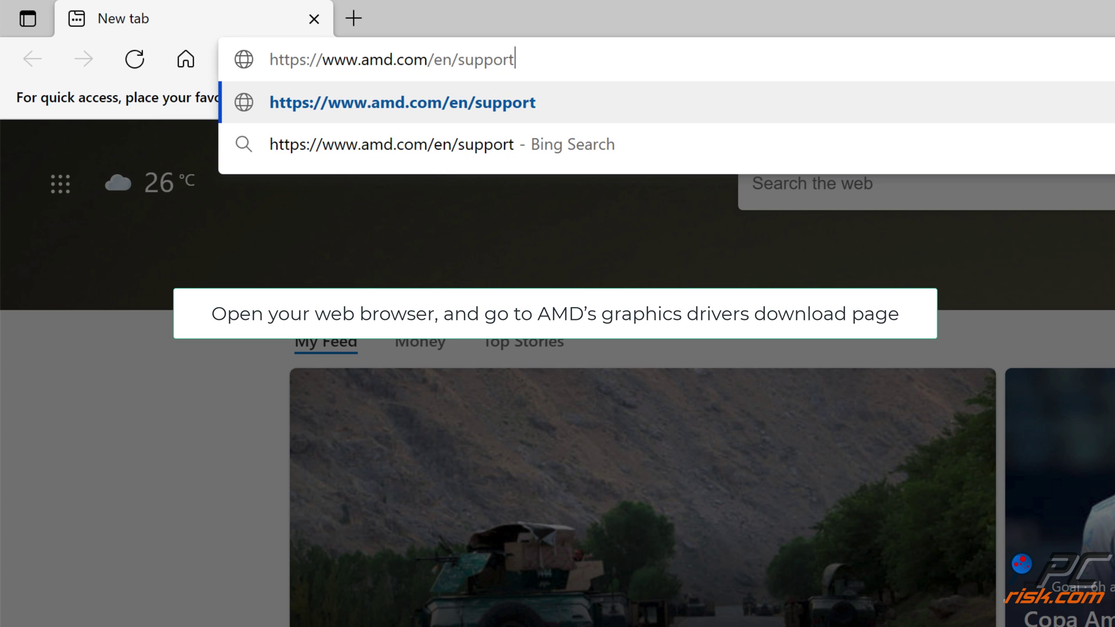
key("Return")
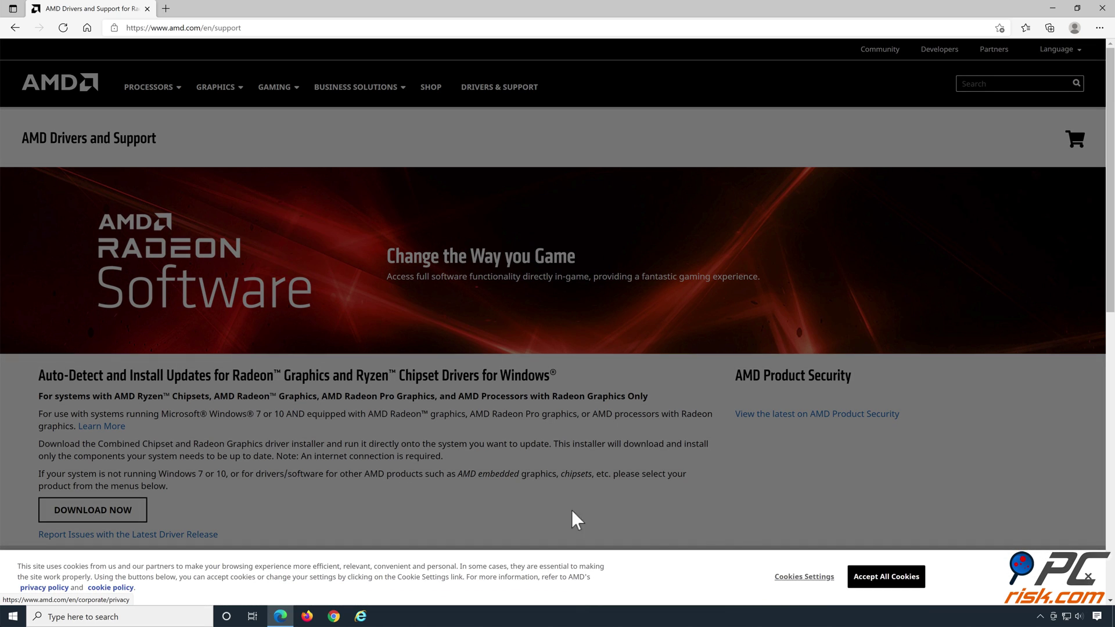
Step: Accept cookies and submit Graphics > Radeon 6000 Series > 6800 Series > RX 6800 in the product selector
left_click(886, 577)
scroll(325, 515, "down", 1)
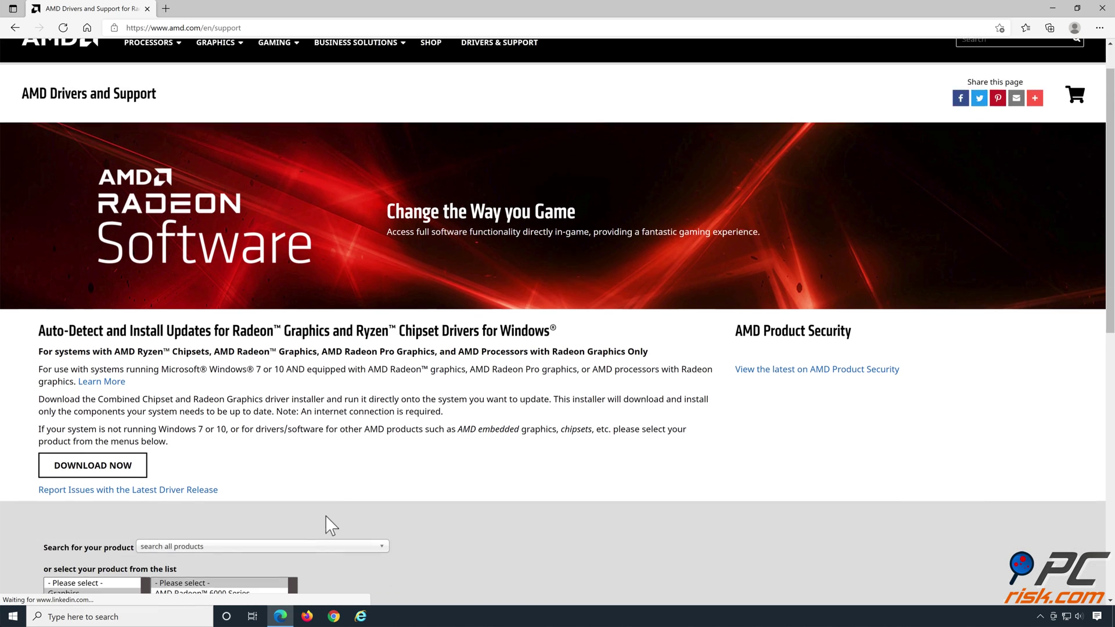
scroll(325, 515, "down", 3)
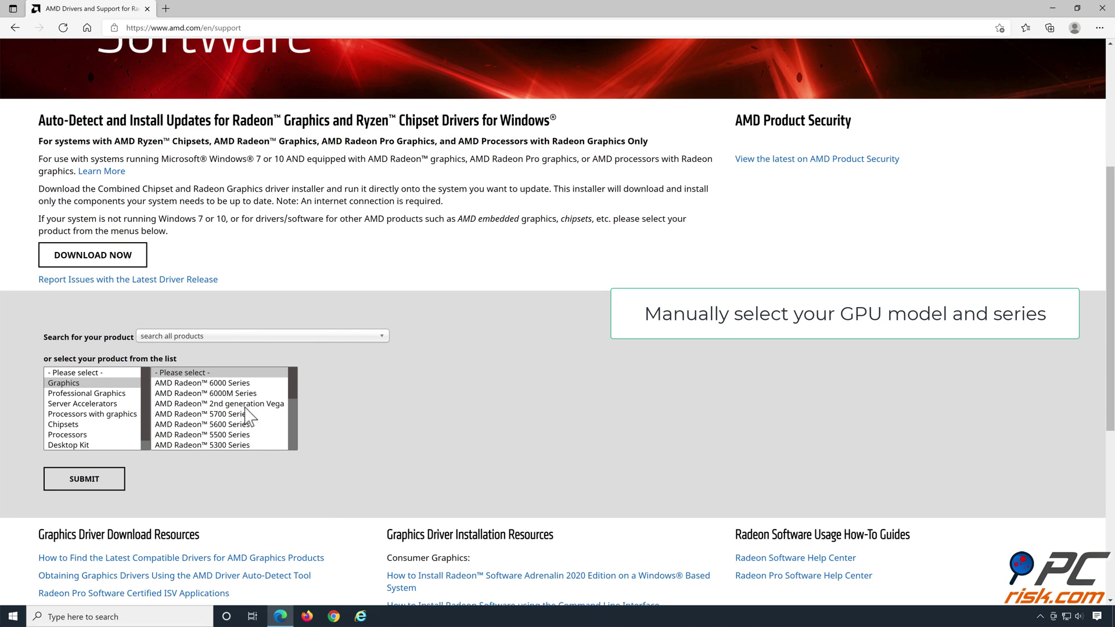
left_click(244, 383)
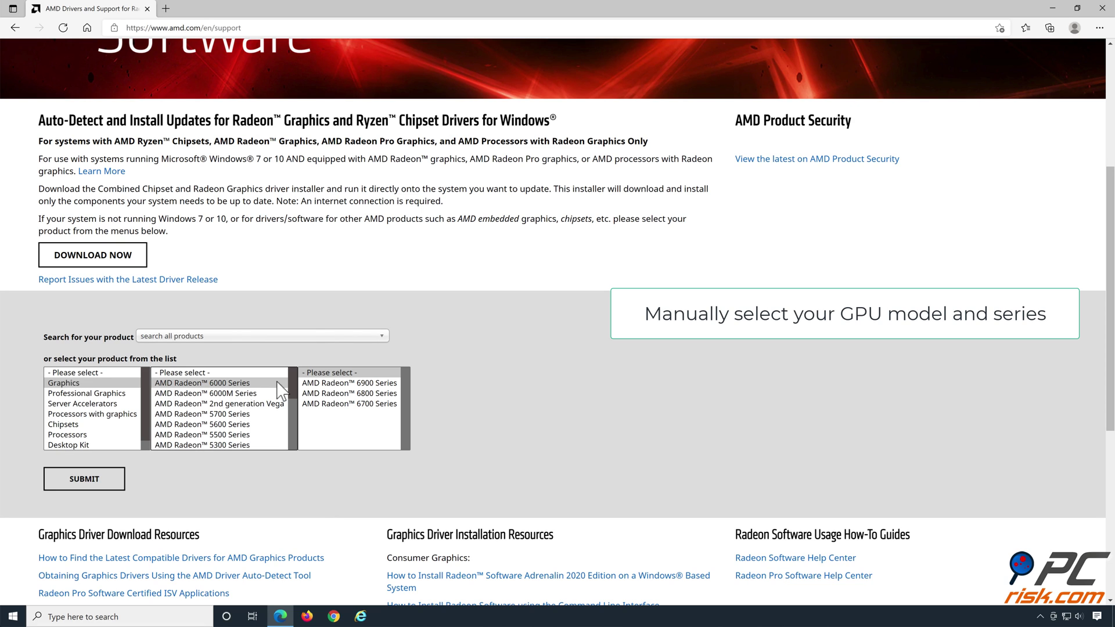
left_click(359, 395)
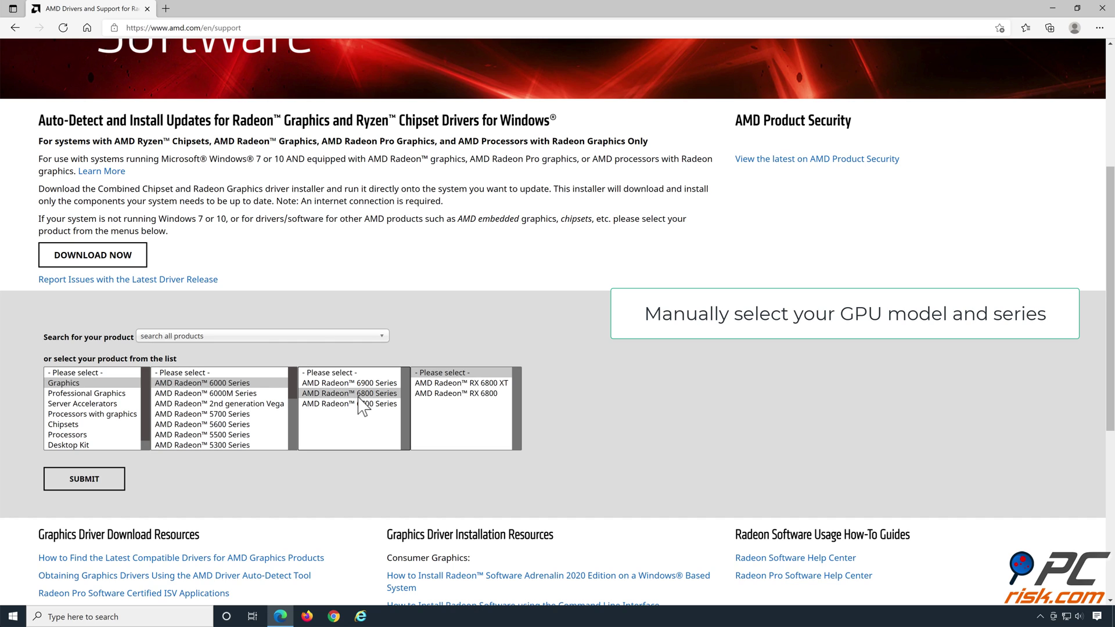
left_click(439, 396)
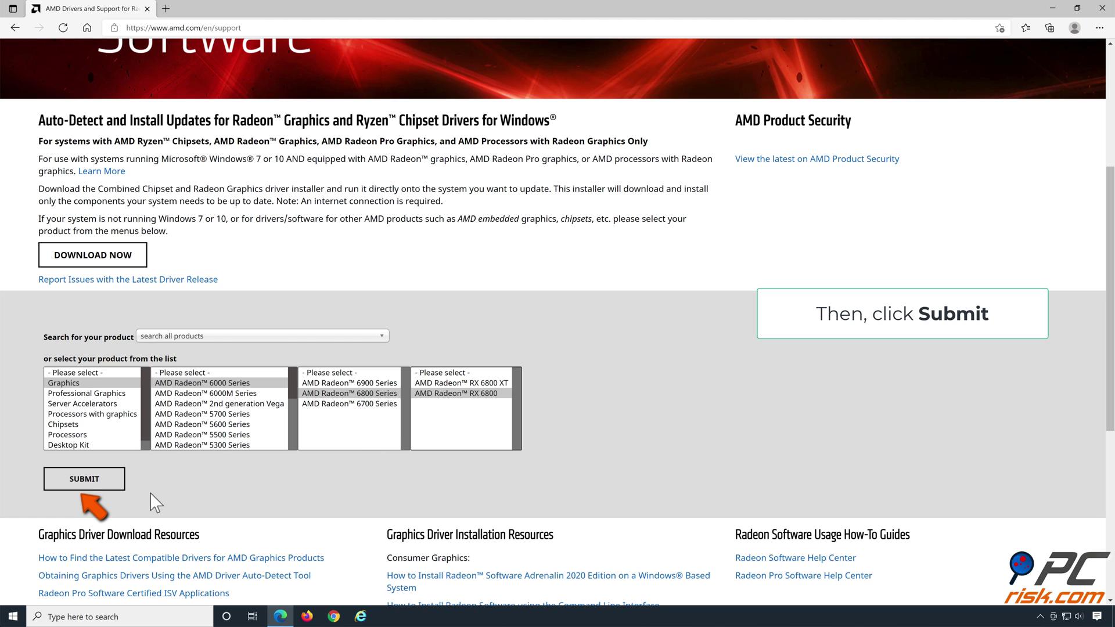
left_click(84, 478)
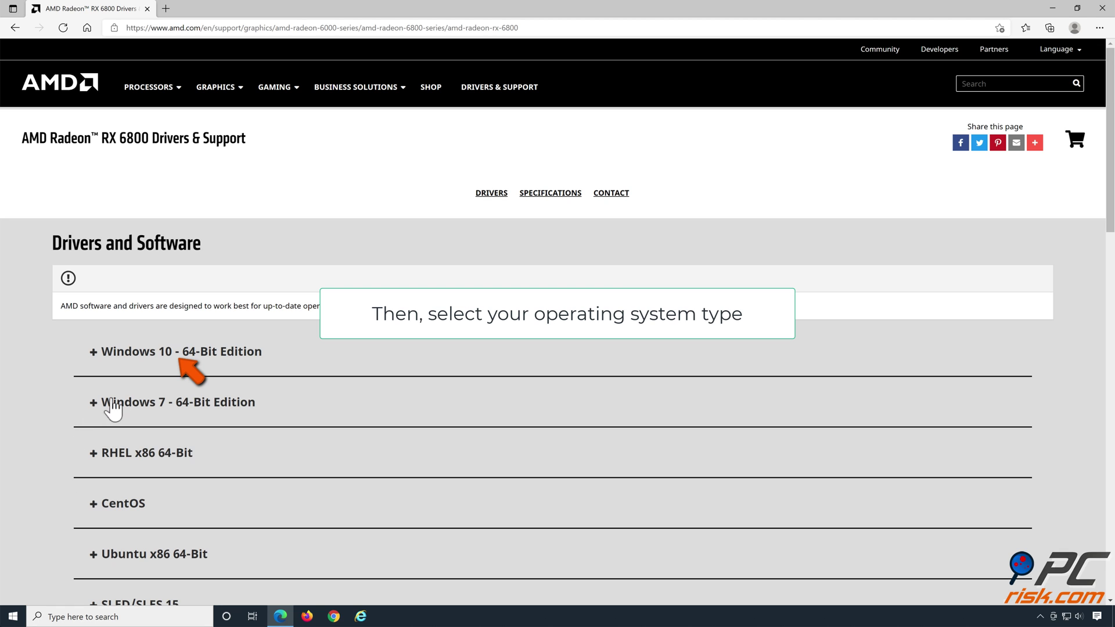
Step: Download the Radeon Adrenalin 21.6.2 driver for Windows 10 64-bit and close Edge
left_click(207, 364)
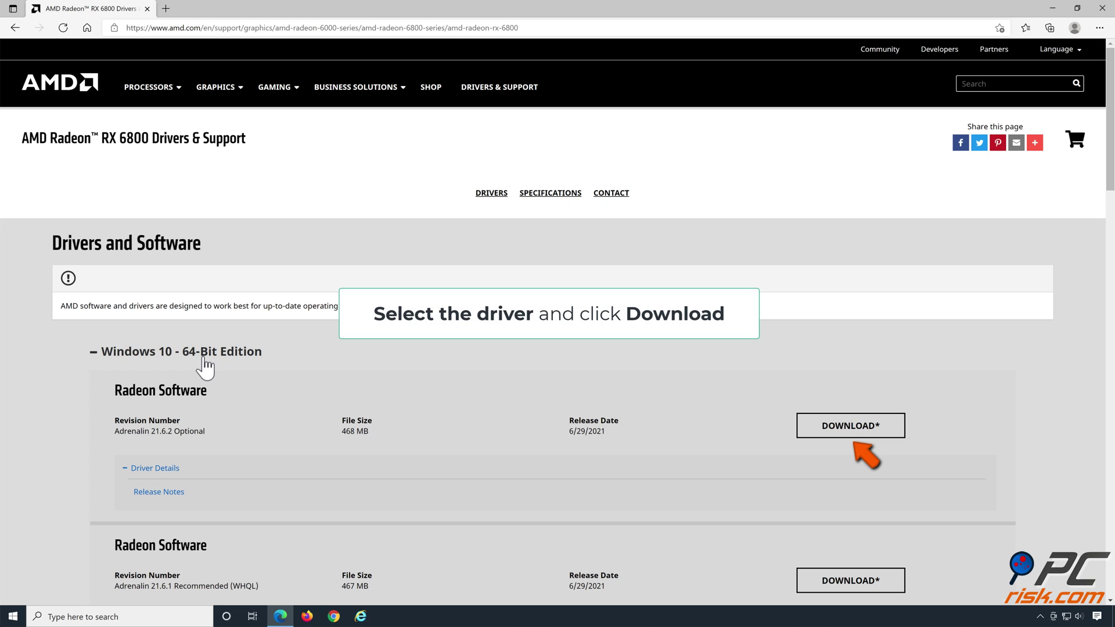
left_click(856, 439)
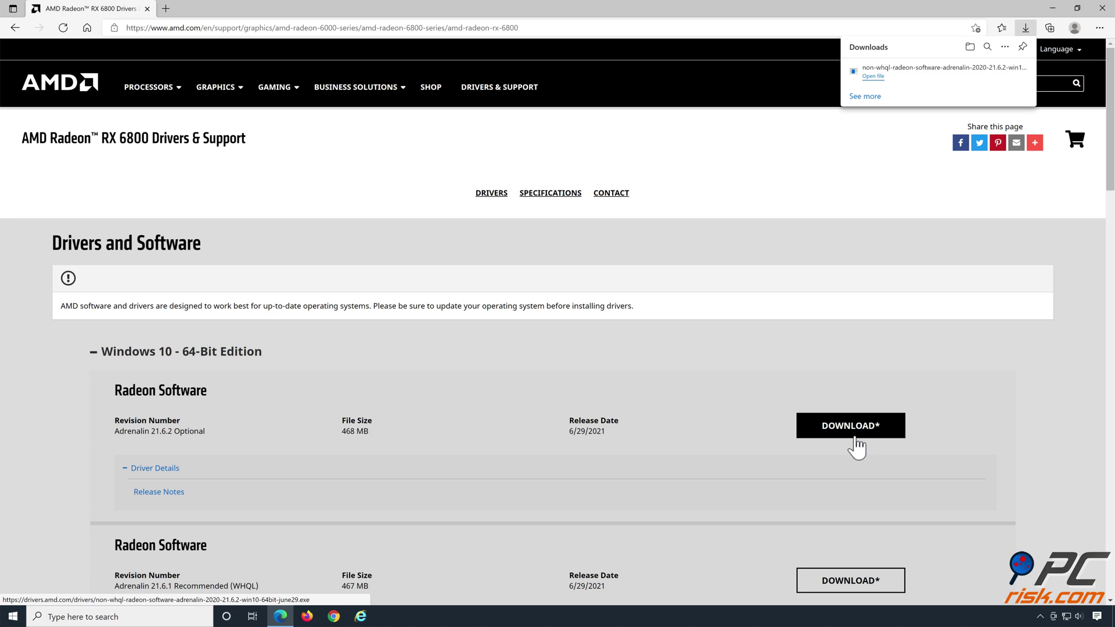
left_click(1103, 9)
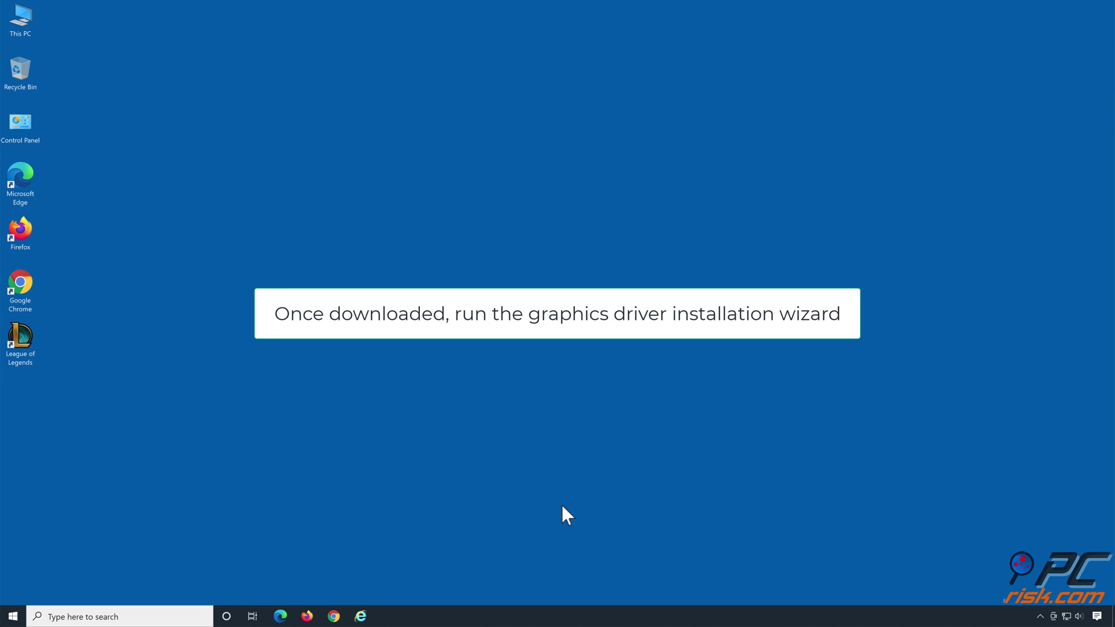